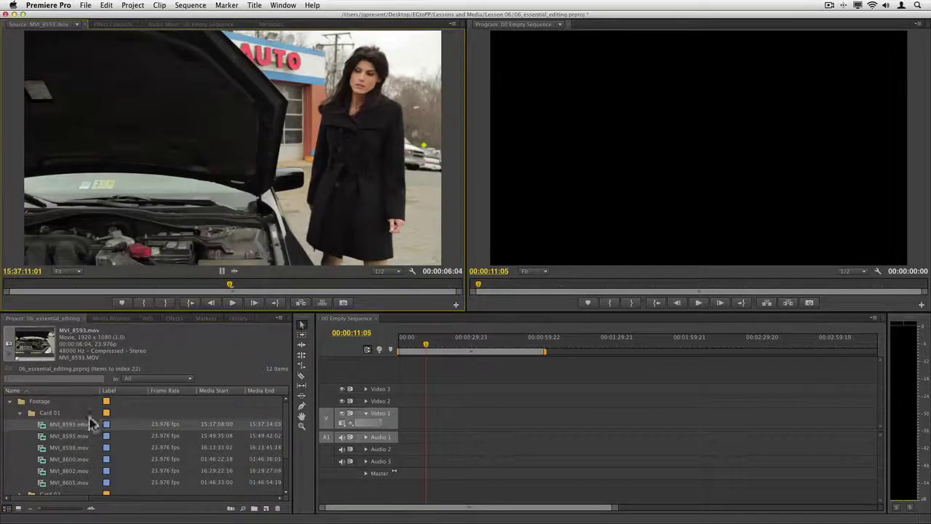
# Step: Load MVI_8595 and MVI_8598, then all six Card 01 clips together, into the Source Monitor
pyautogui.click(47, 437)
pyautogui.doubleClick(47, 438)
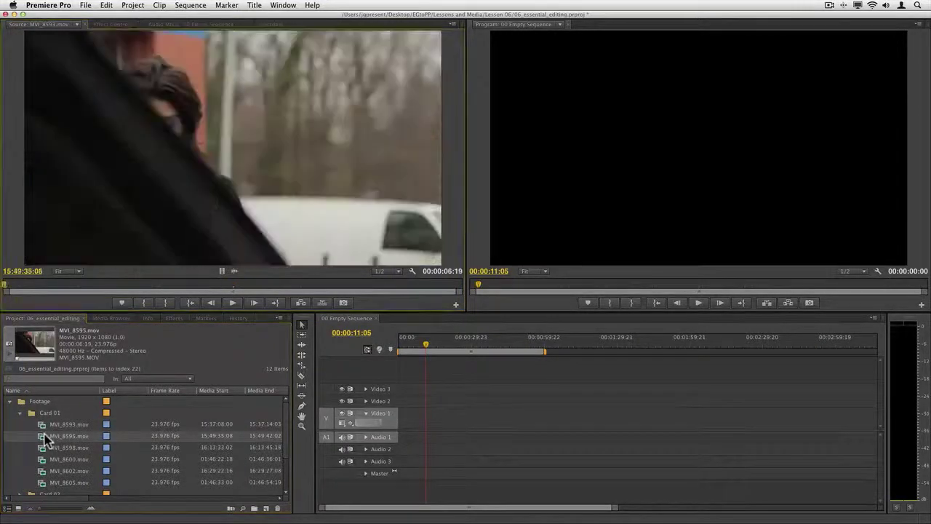
pyautogui.click(44, 446)
pyautogui.moveTo(137, 193); pyautogui.dragTo(137, 194)
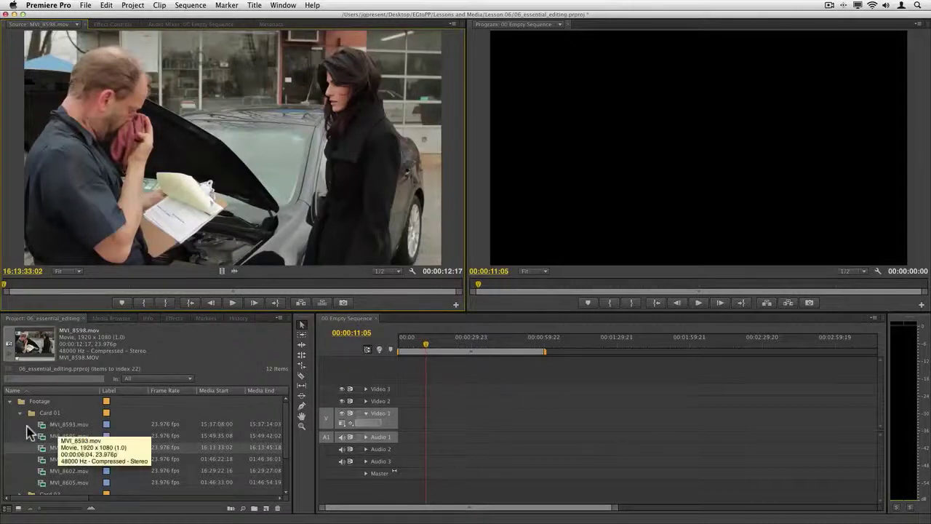
pyautogui.moveTo(28, 427); pyautogui.dragTo(67, 482)
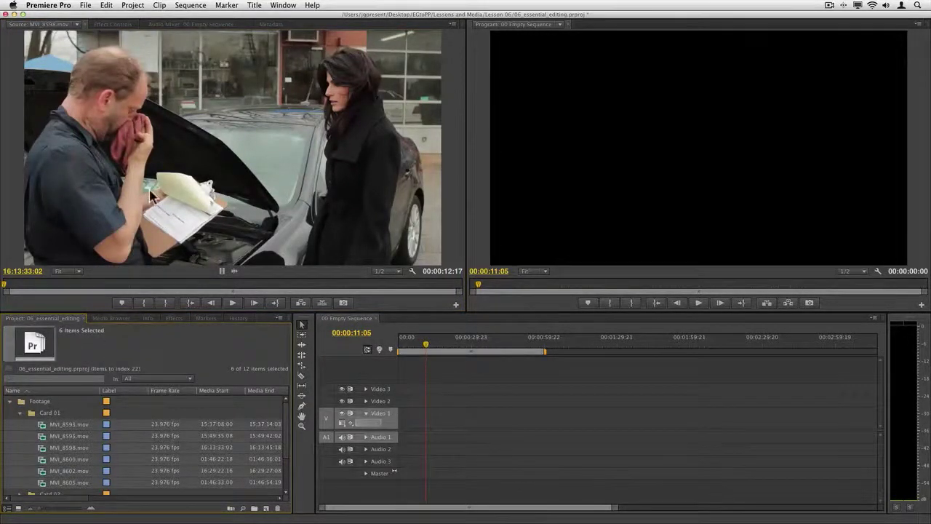
pyautogui.moveTo(42, 429); pyautogui.dragTo(184, 141)
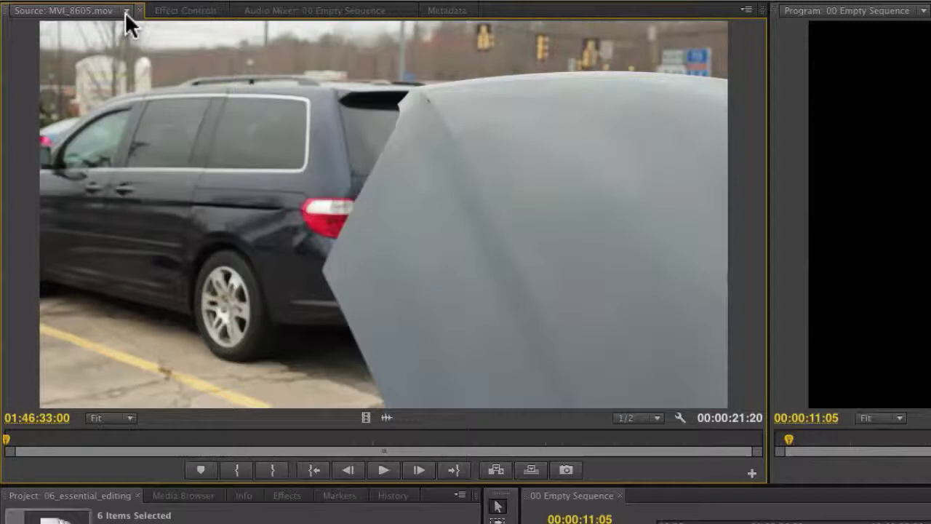
pyautogui.click(125, 13)
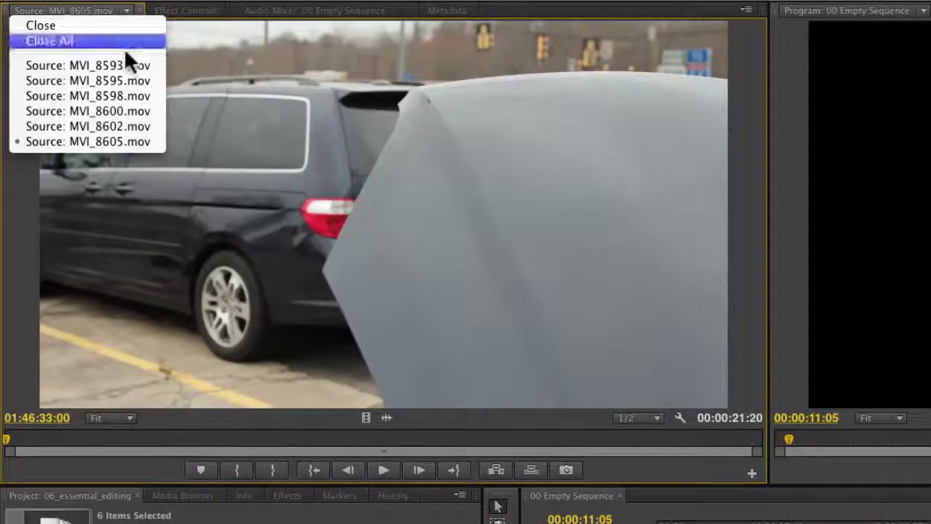
pyautogui.click(134, 125)
pyautogui.click(123, 9)
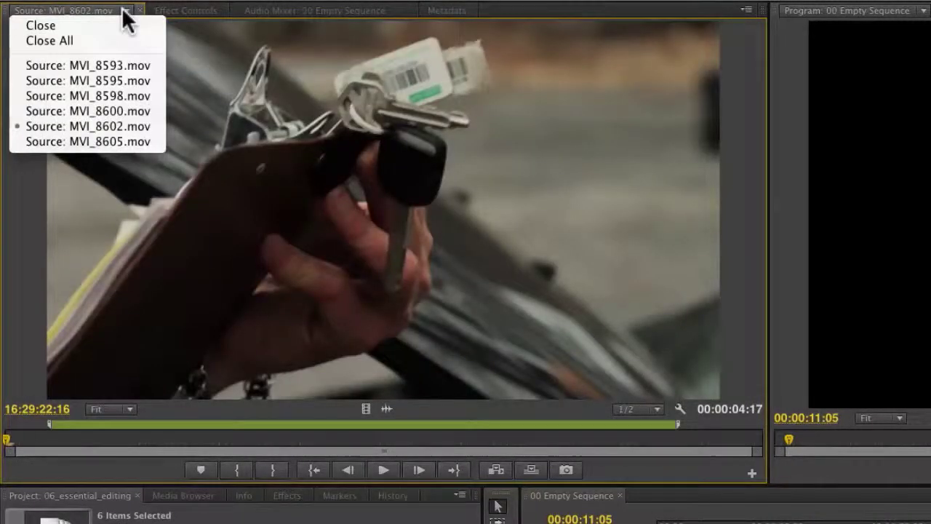
pyautogui.click(117, 131)
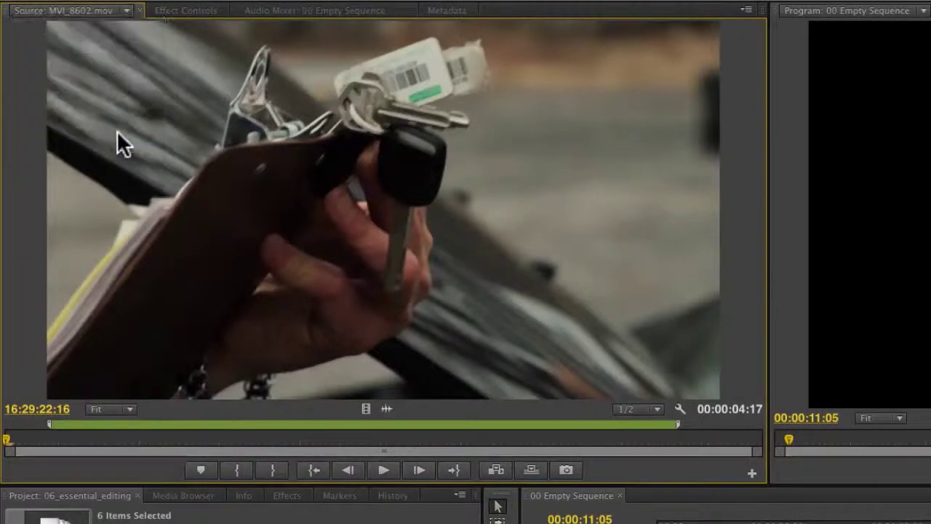
pyautogui.click(125, 10)
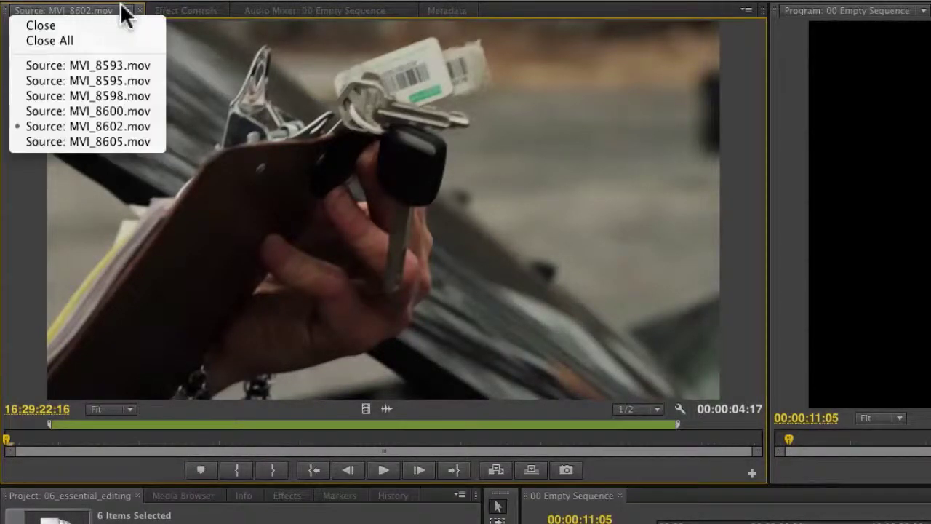
pyautogui.click(131, 143)
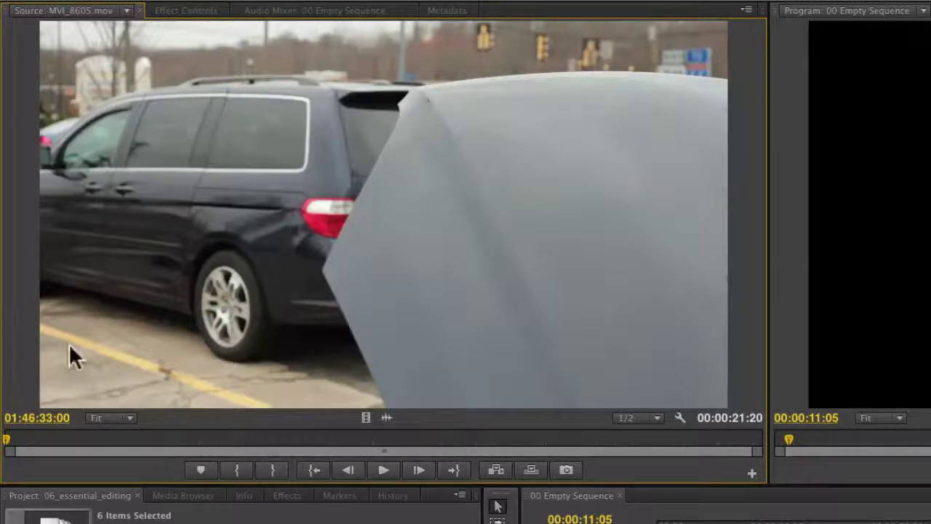
# Step: Edit the source timecode's seconds to 36 so MVI_8605 parks at 01:46:36:00
pyautogui.click(37, 420)
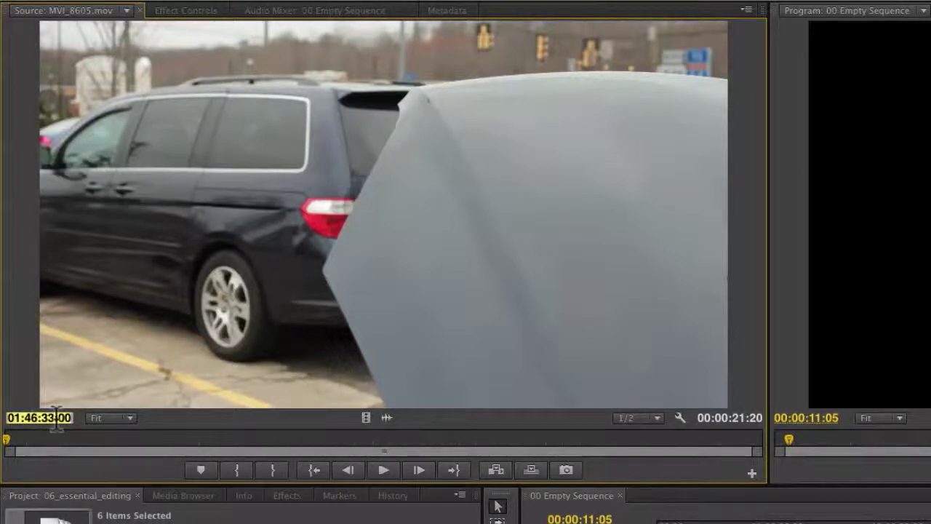
pyautogui.click(48, 418)
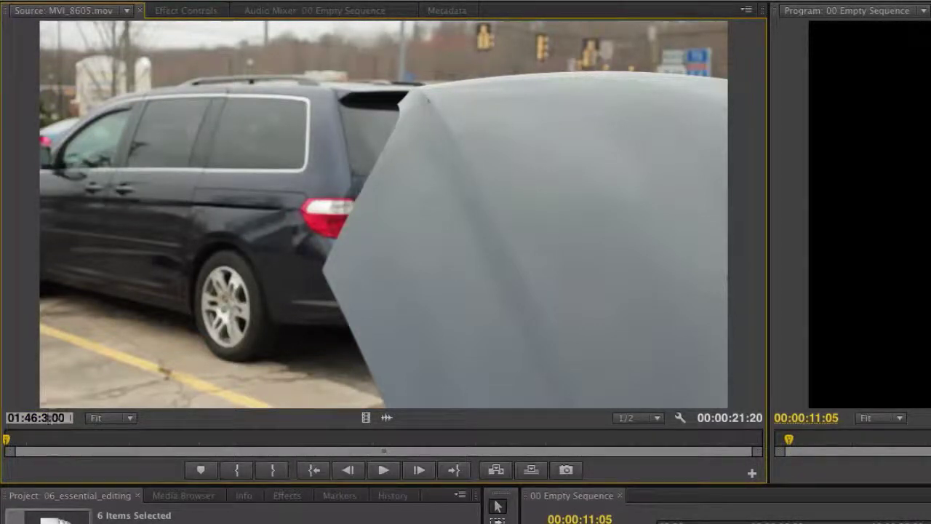
pyautogui.press('BackSpace')
pyautogui.write('6')
pyautogui.press('Return')
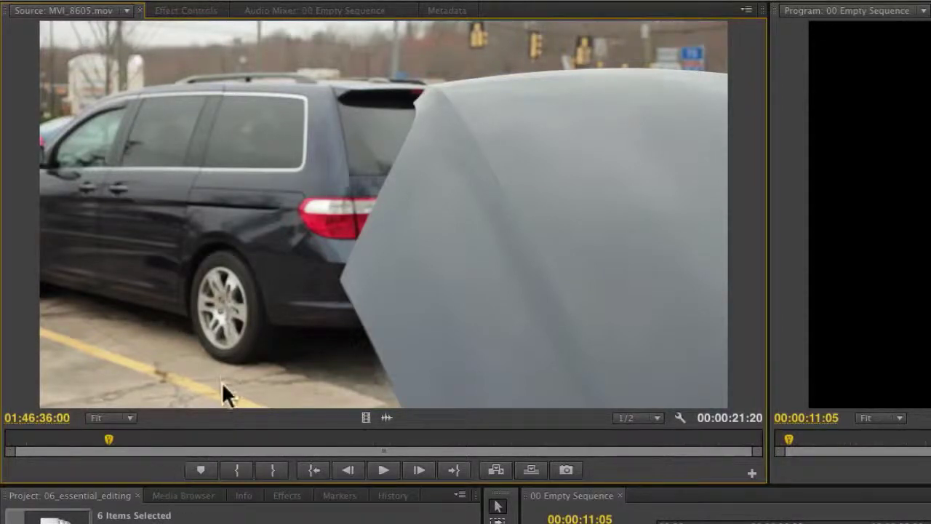
# Step: Mark In at 01:46:40:06 and Out at 01:46:44:23 with the monitor buttons, then jump between them
pyautogui.click(257, 440)
pyautogui.click(237, 469)
pyautogui.click(419, 440)
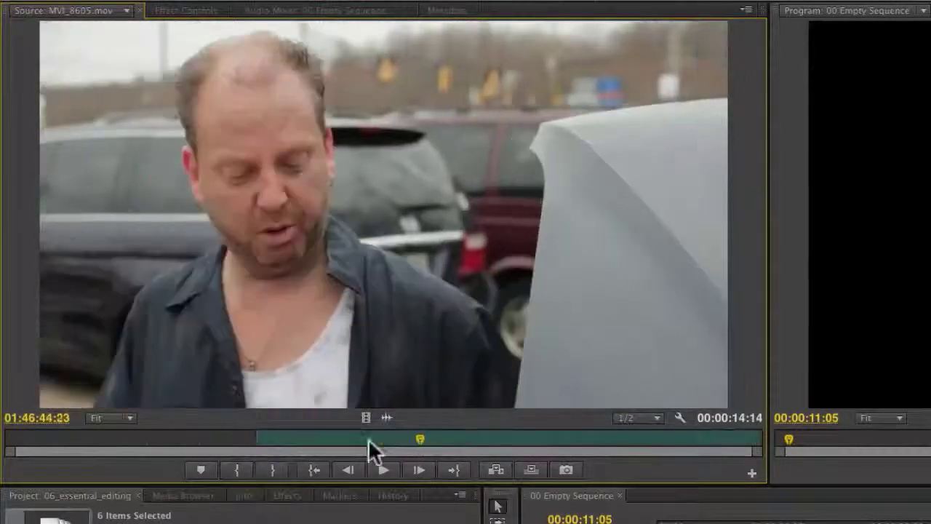
pyautogui.click(271, 470)
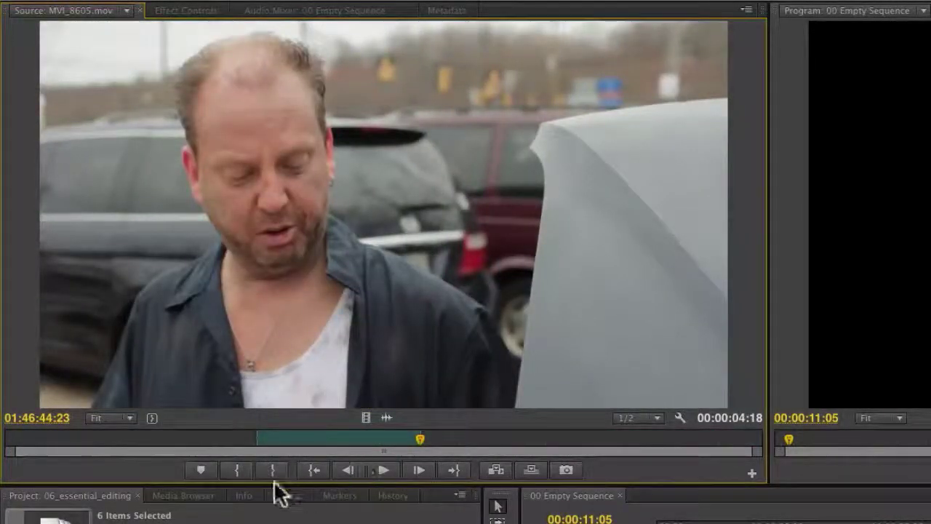
pyautogui.click(318, 470)
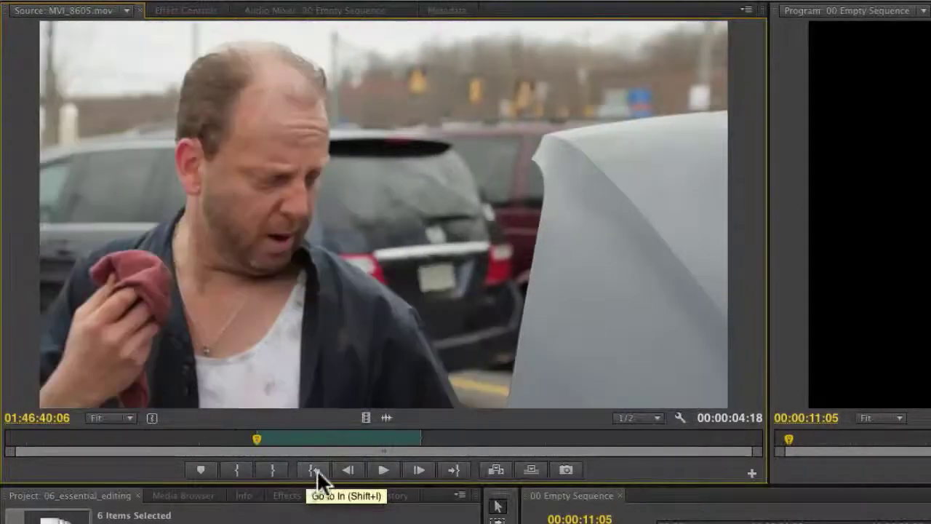
pyautogui.click(454, 471)
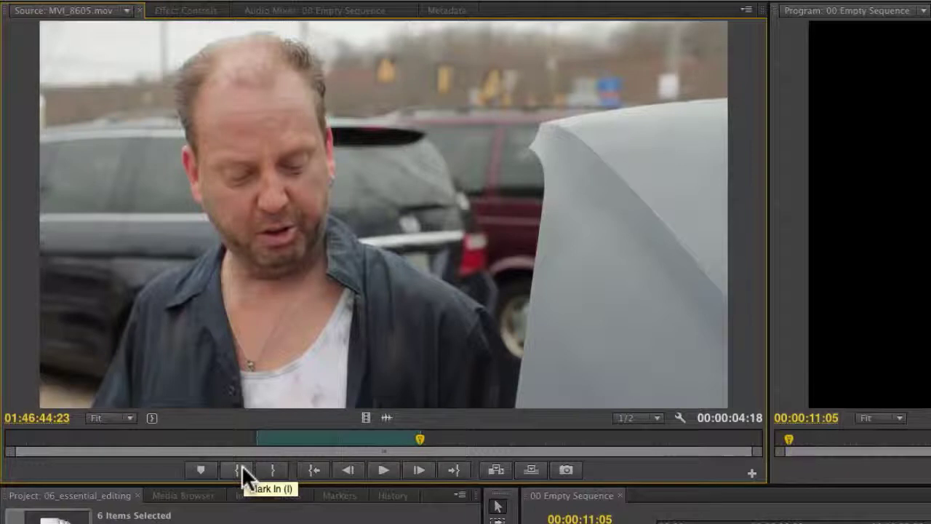
# Step: Clear both points and re-mark a 00:00:05:23 range starting at 01:46:39:18 using I and O
pyautogui.hotkey('ctrl', 'shift', 'i')
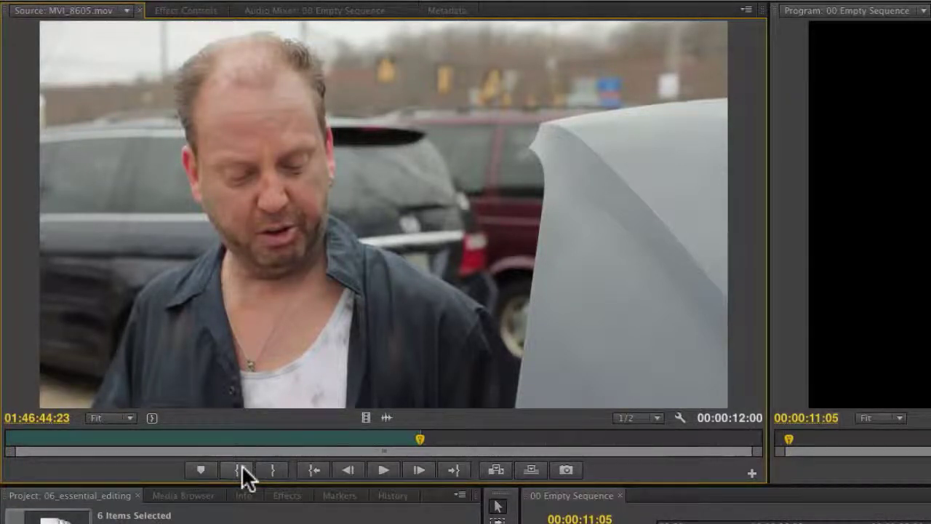
pyautogui.hotkey('ctrl', 'shift', 'o')
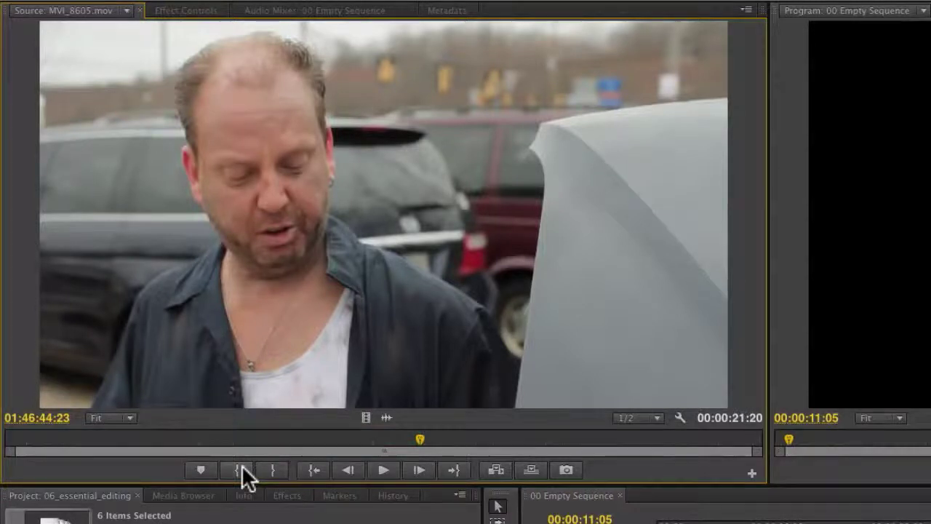
pyautogui.click(238, 441)
pyautogui.press('i')
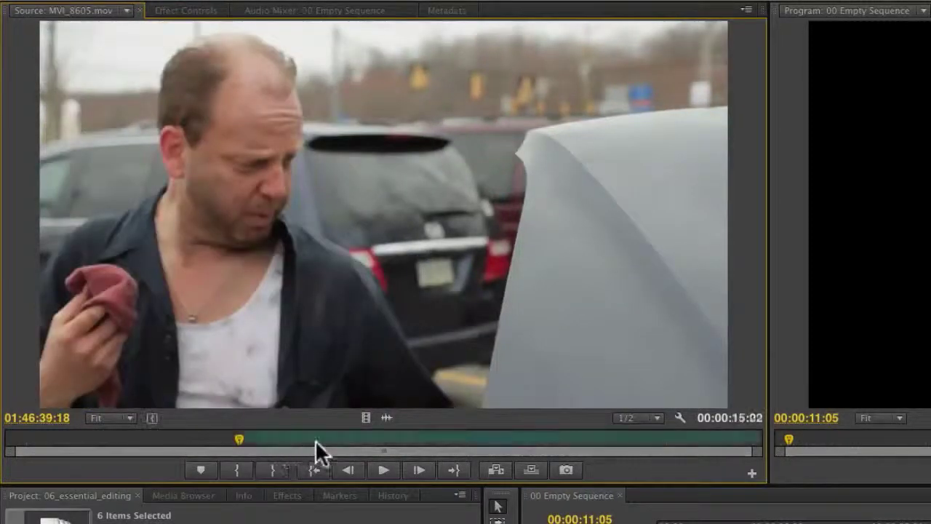
pyautogui.click(443, 440)
pyautogui.press('o')
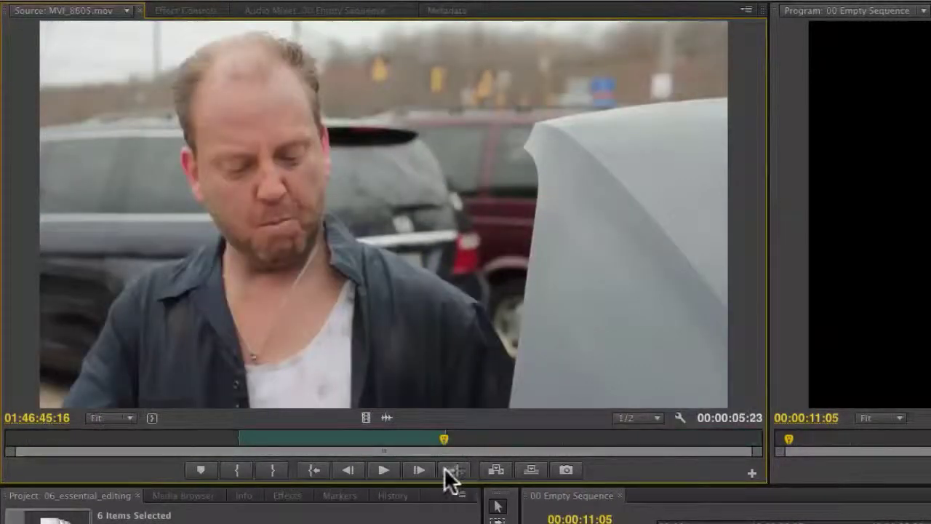
pyautogui.click(367, 435)
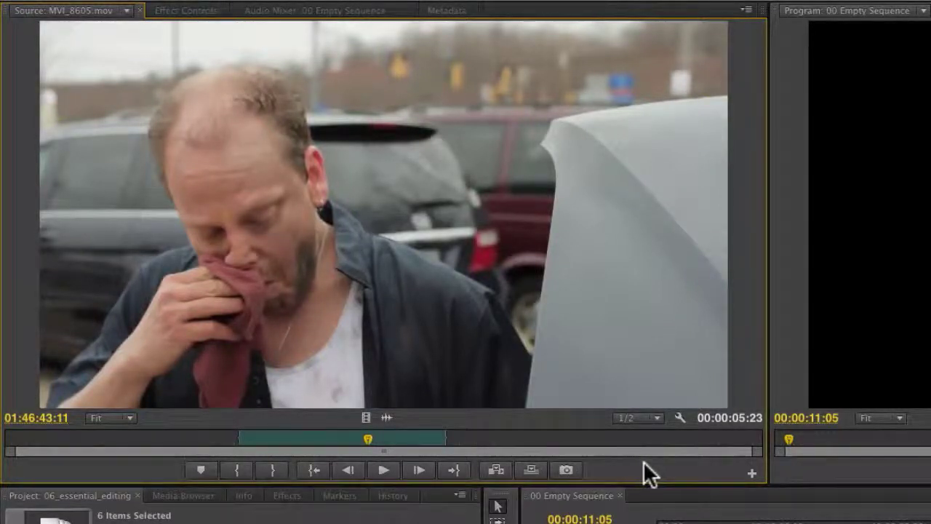
pyautogui.click(752, 473)
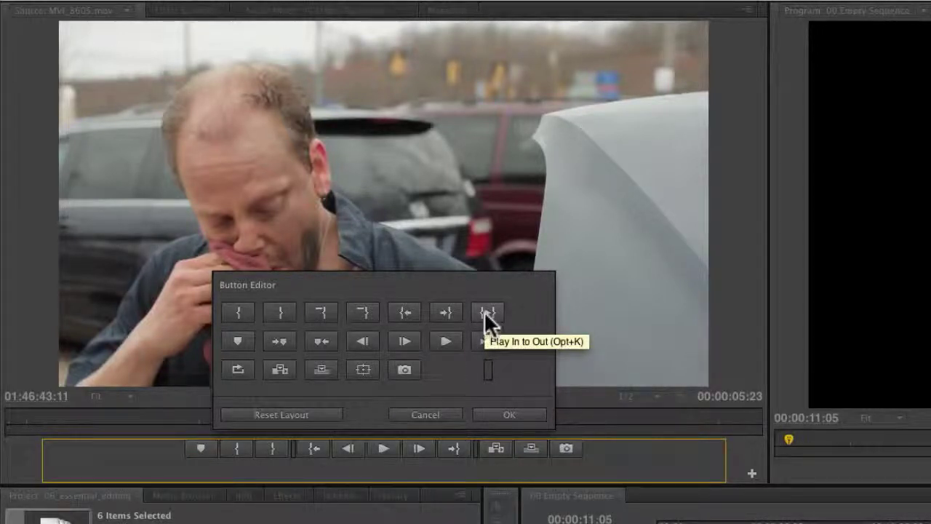
# Step: Drag Play, Step Forward and Step Back off the Source monitor button bar and confirm with OK
pyautogui.moveTo(588, 446); pyautogui.dragTo(584, 446)
pyautogui.moveTo(446, 331); pyautogui.dragTo(586, 445)
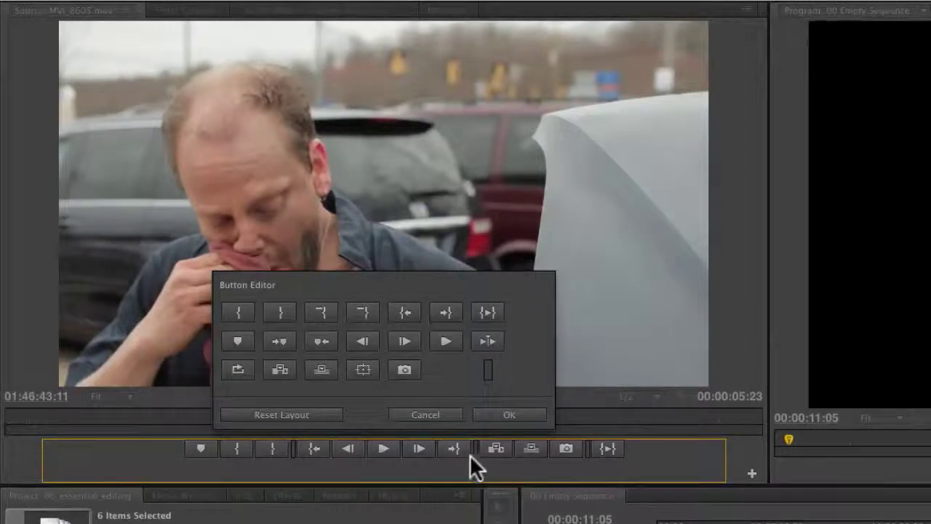
pyautogui.moveTo(384, 449); pyautogui.dragTo(535, 298)
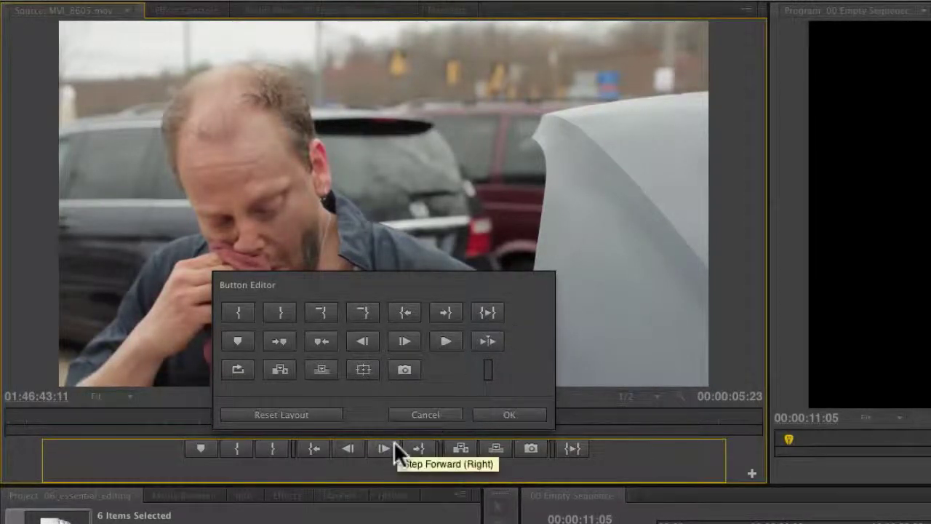
pyautogui.moveTo(387, 443); pyautogui.dragTo(392, 427)
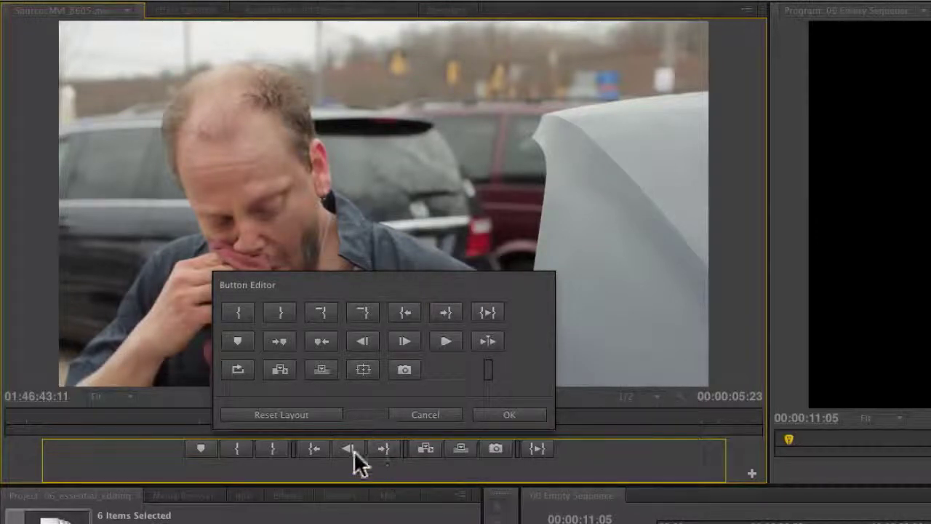
pyautogui.moveTo(352, 450); pyautogui.dragTo(367, 500)
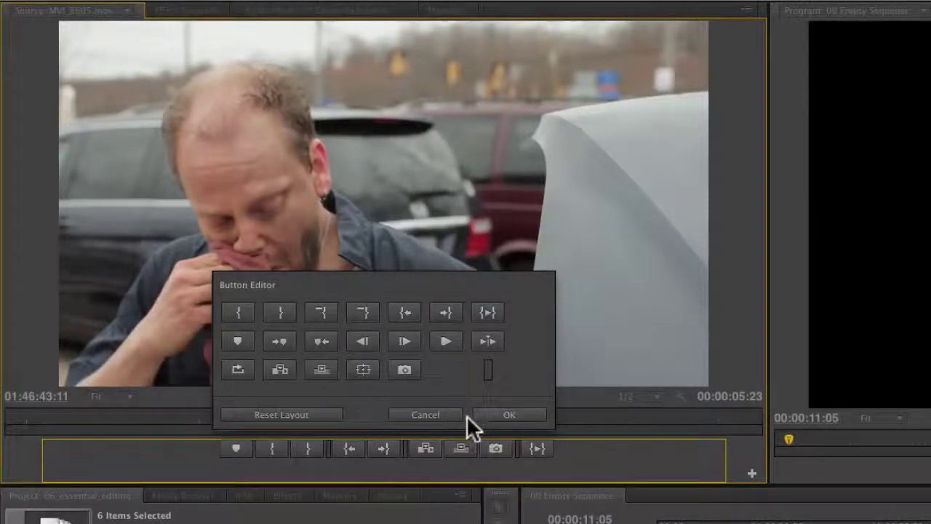
pyautogui.click(497, 411)
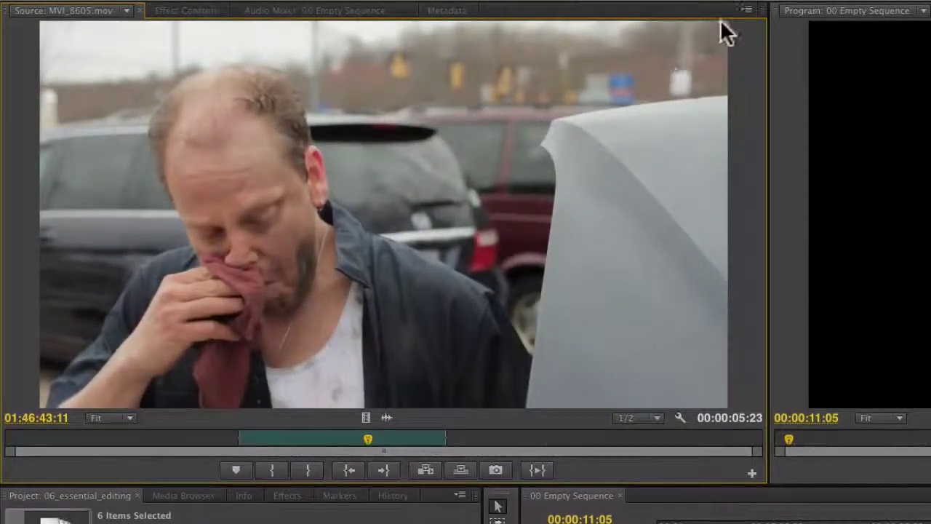
# Step: Hide the Source monitor's transport controls, then turn them back on from the panel menu
pyautogui.click(747, 11)
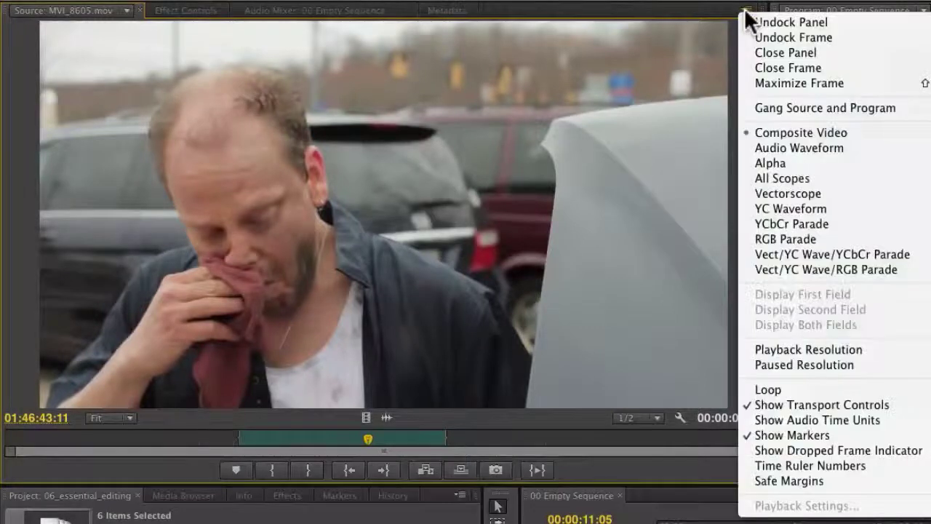
pyautogui.click(778, 404)
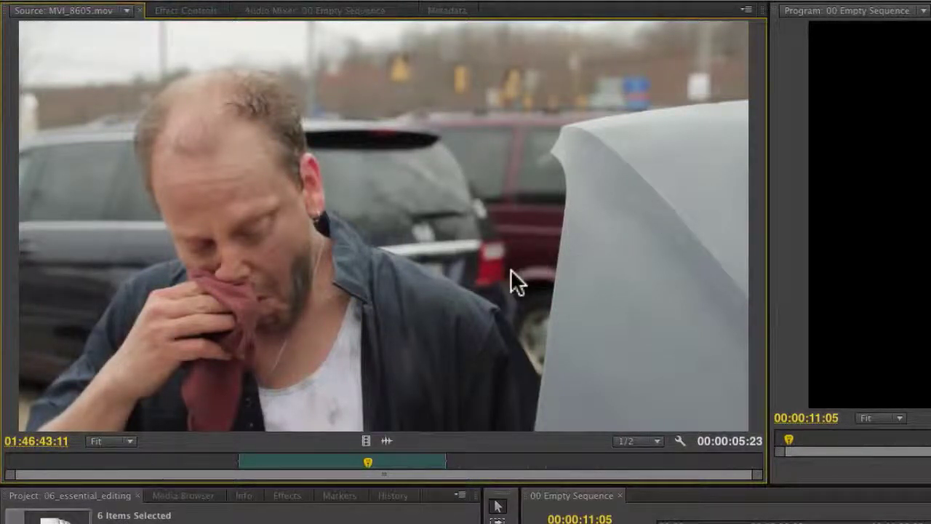
pyautogui.click(745, 9)
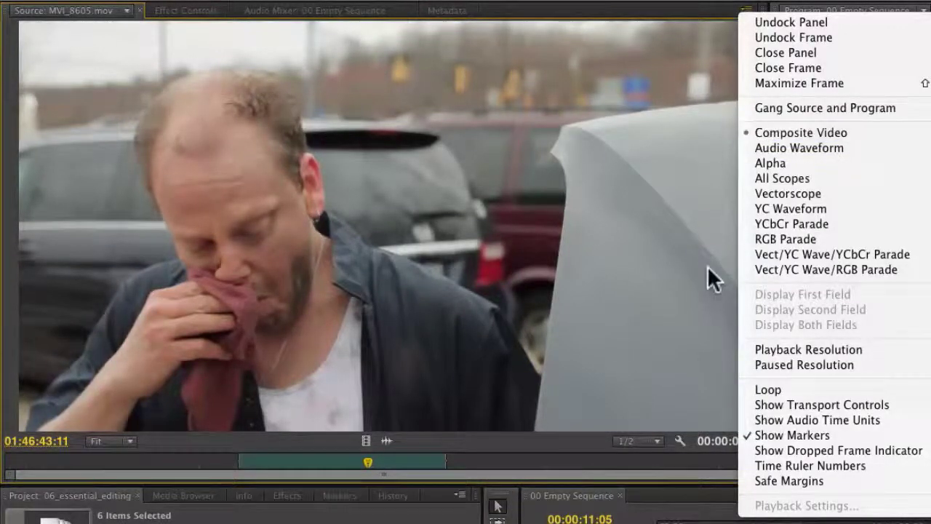
pyautogui.click(755, 405)
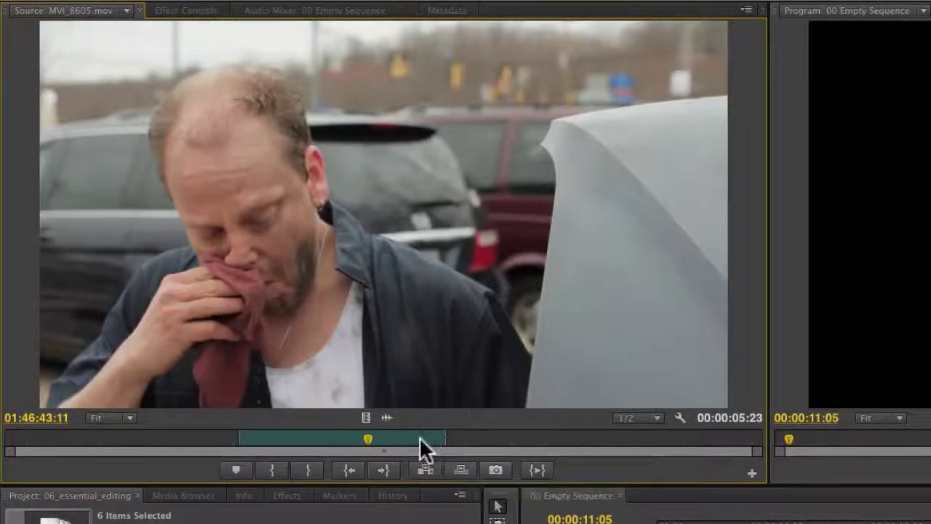
# Step: Scrub through MVI_8595 and park the source playhead at 15:49:37:02
pyautogui.moveTo(419, 439); pyautogui.dragTo(634, 439)
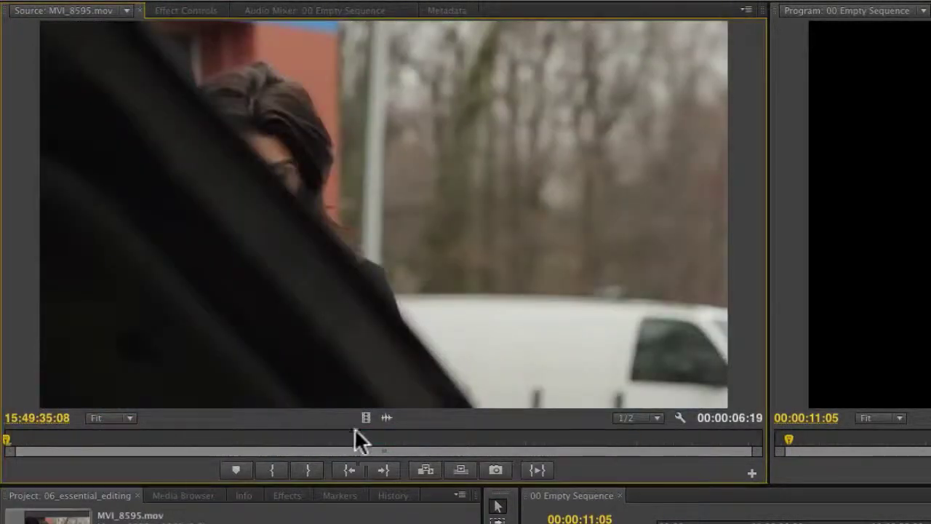
pyautogui.moveTo(370, 441); pyautogui.dragTo(393, 439)
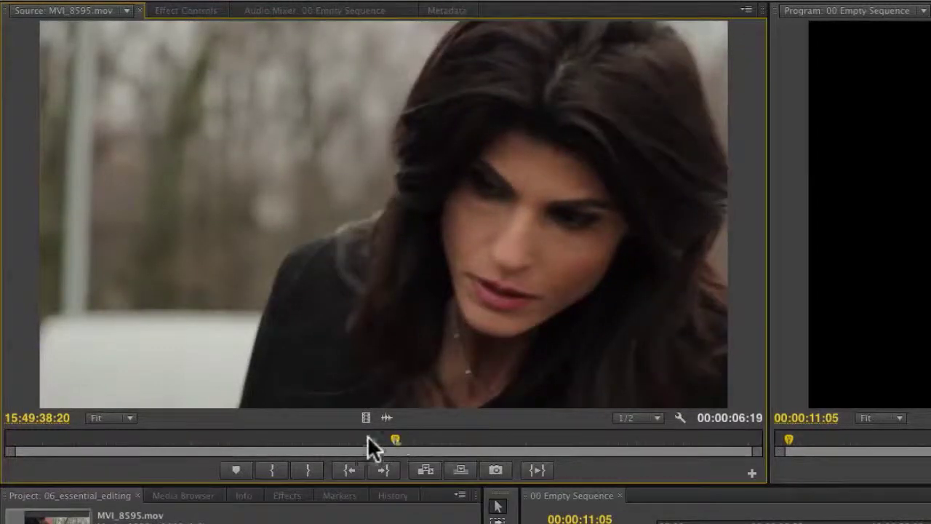
pyautogui.click(347, 437)
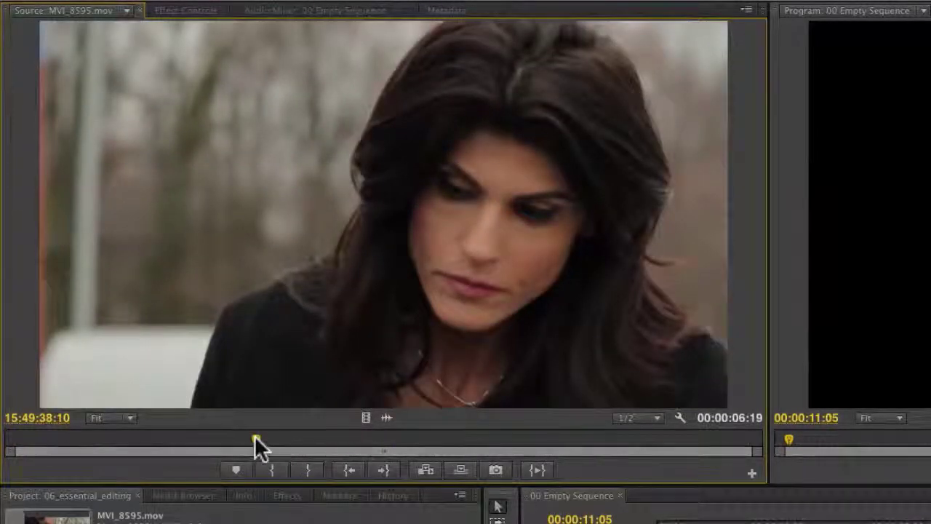
pyautogui.click(256, 439)
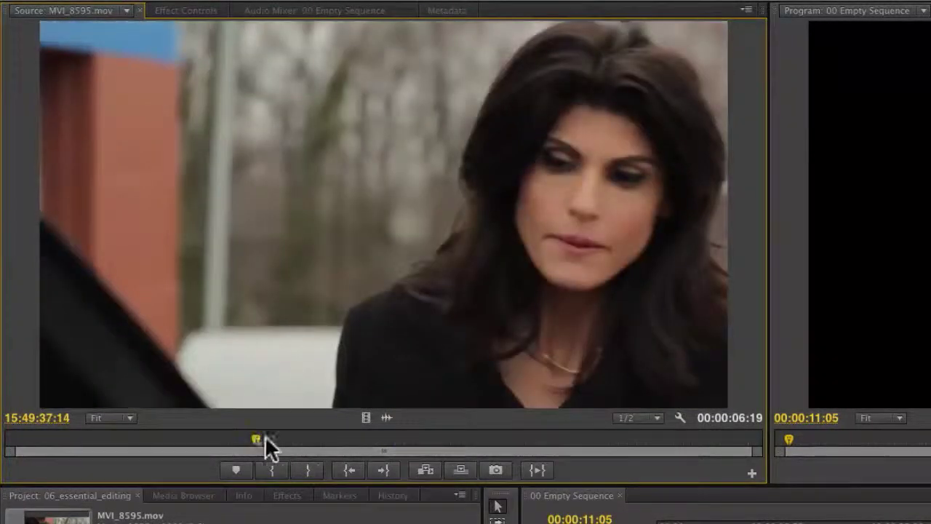
pyautogui.click(198, 441)
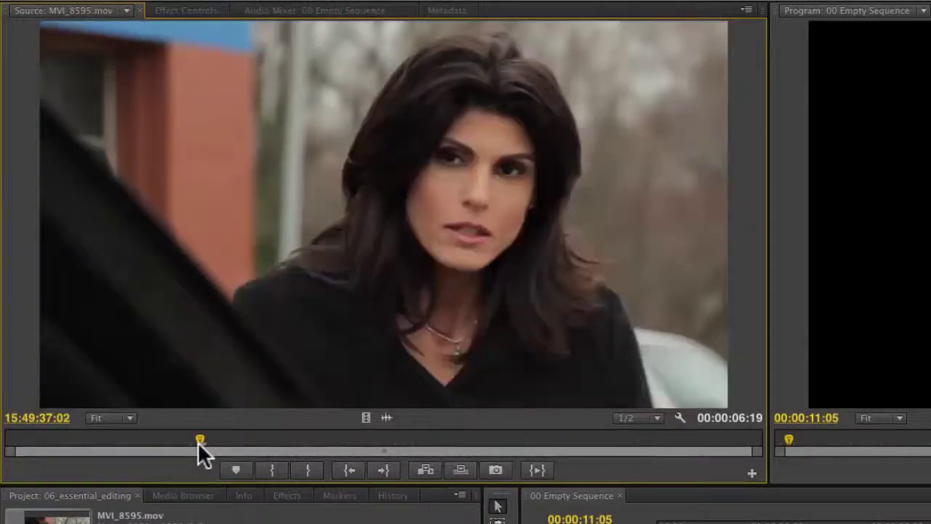
pyautogui.click(495, 470)
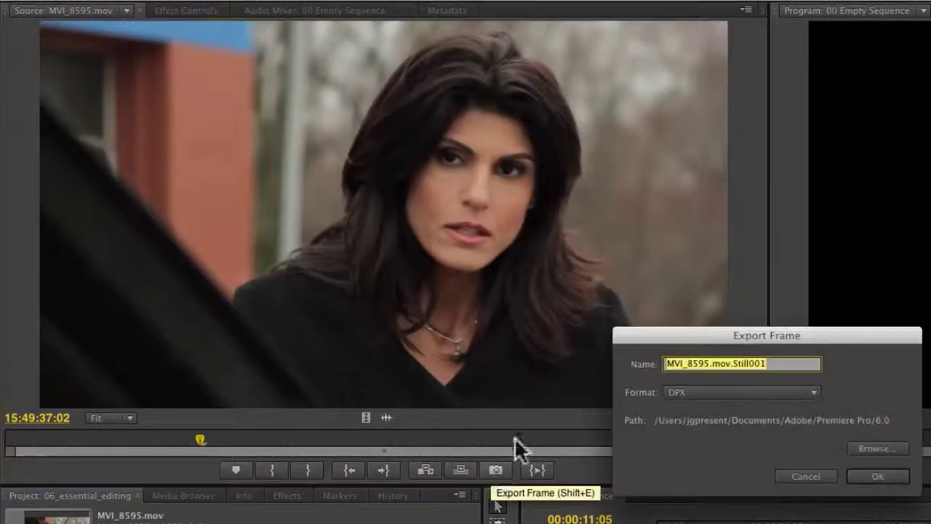
pyautogui.click(737, 394)
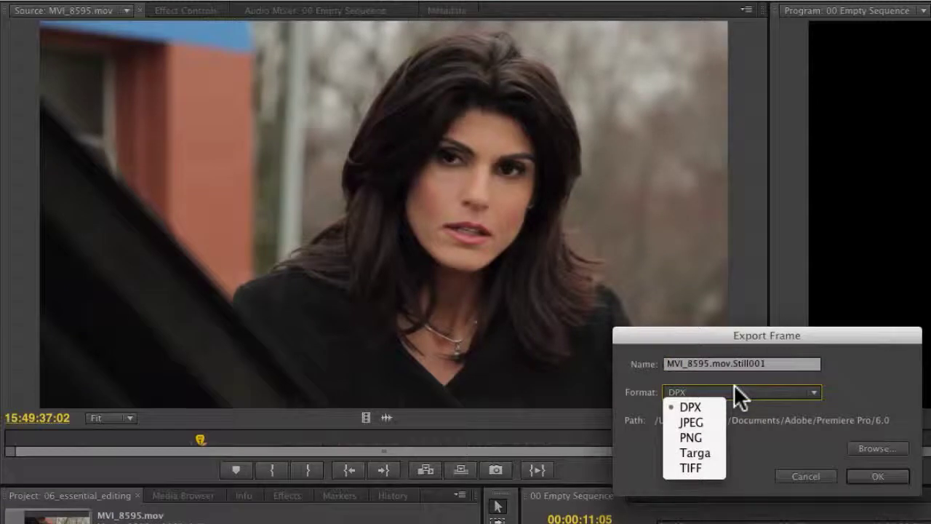
pyautogui.click(766, 419)
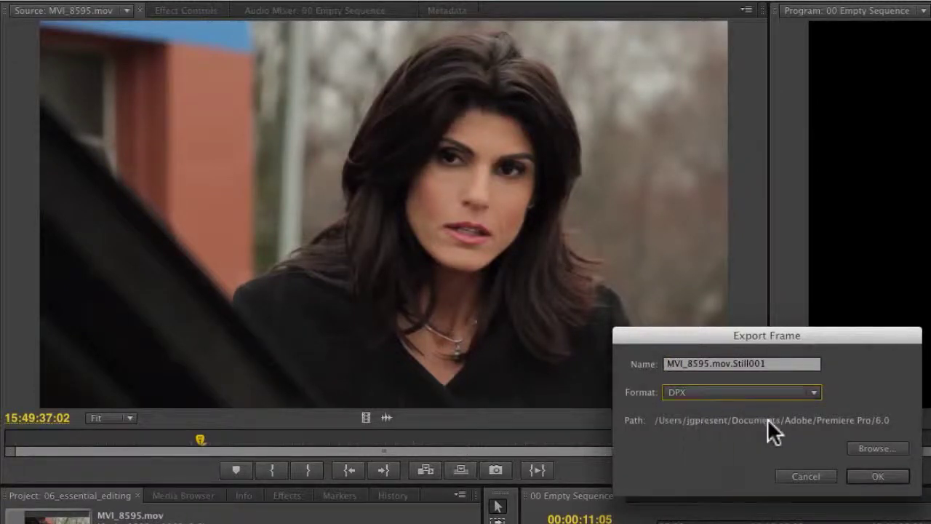
pyautogui.click(827, 474)
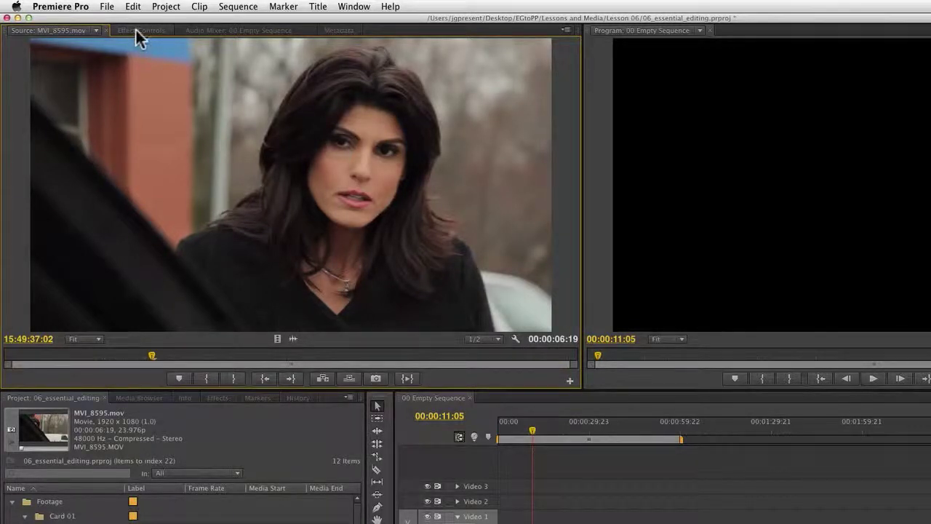
# Step: Cycle the source display through YC Waveform, Vectorscope and All Scopes, ending on Audio Waveform
pyautogui.click(515, 338)
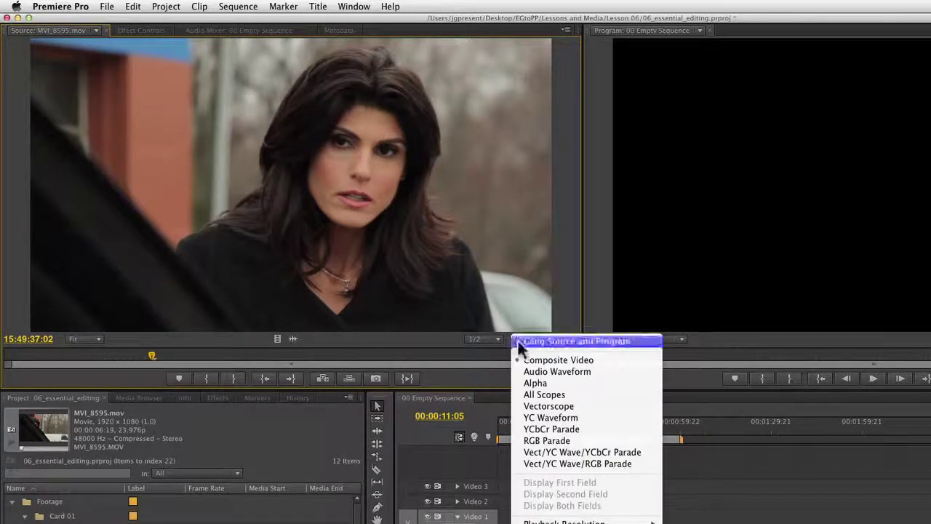
pyautogui.click(538, 417)
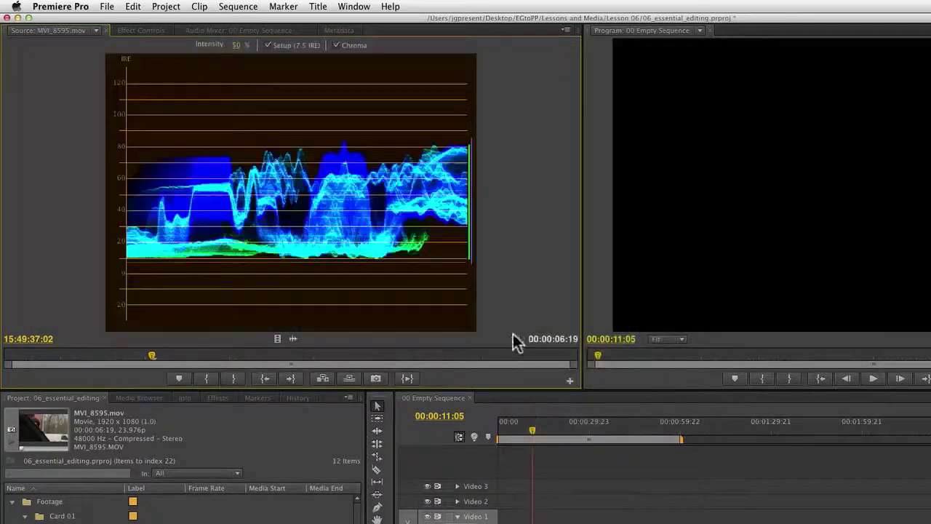
pyautogui.click(515, 338)
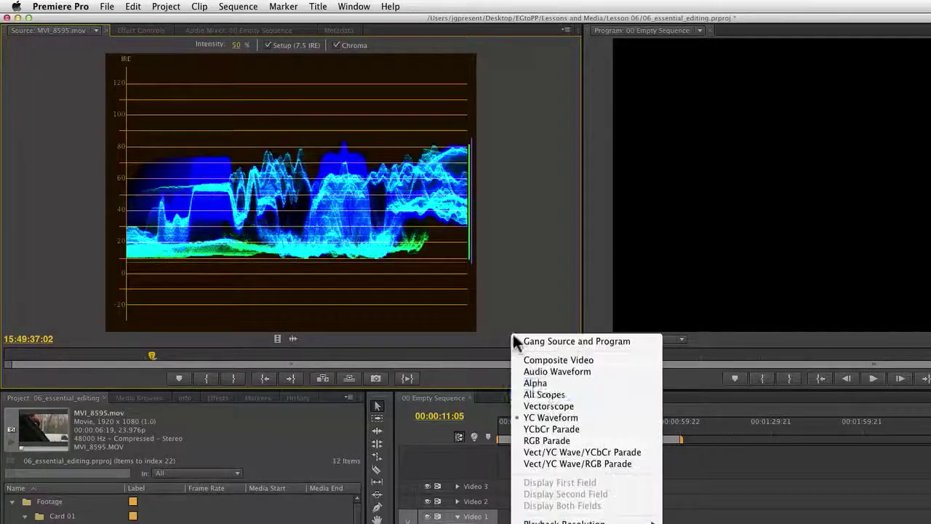
pyautogui.click(559, 406)
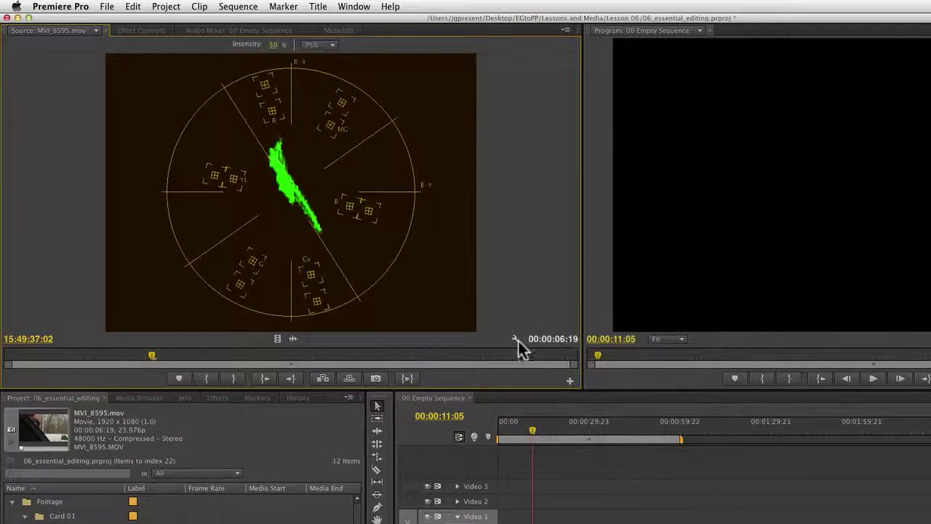
pyautogui.click(516, 339)
pyautogui.click(537, 394)
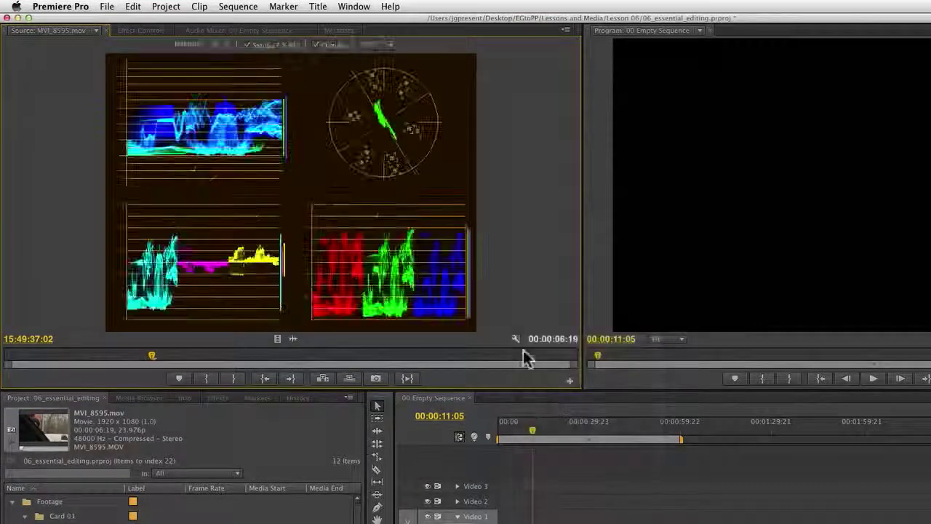
pyautogui.click(517, 340)
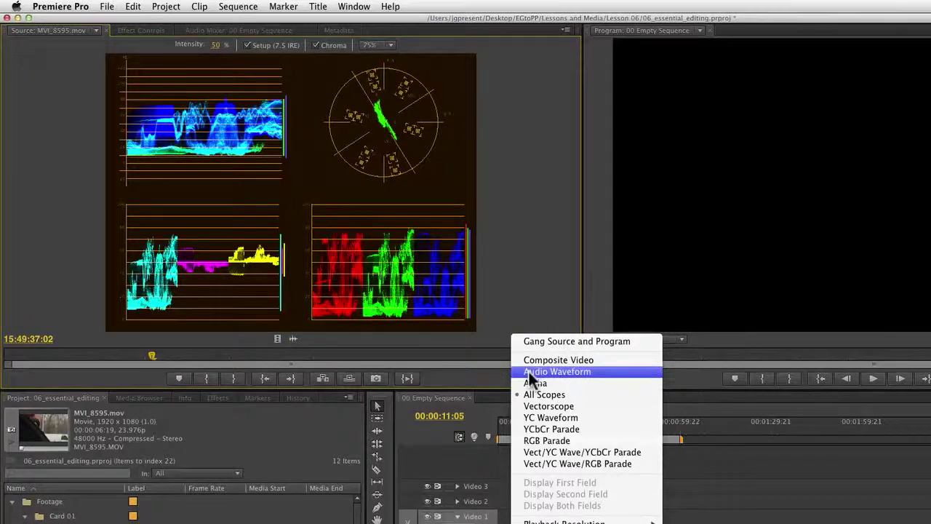
pyautogui.click(531, 373)
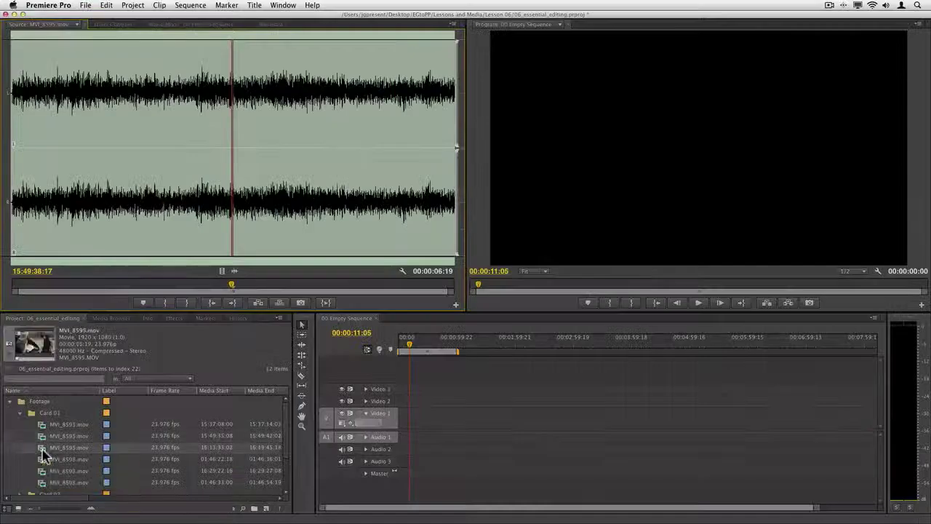
# Step: Load MVI_8598 into the Source Monitor and briefly play it from mid-clip
pyautogui.doubleClick(43, 448)
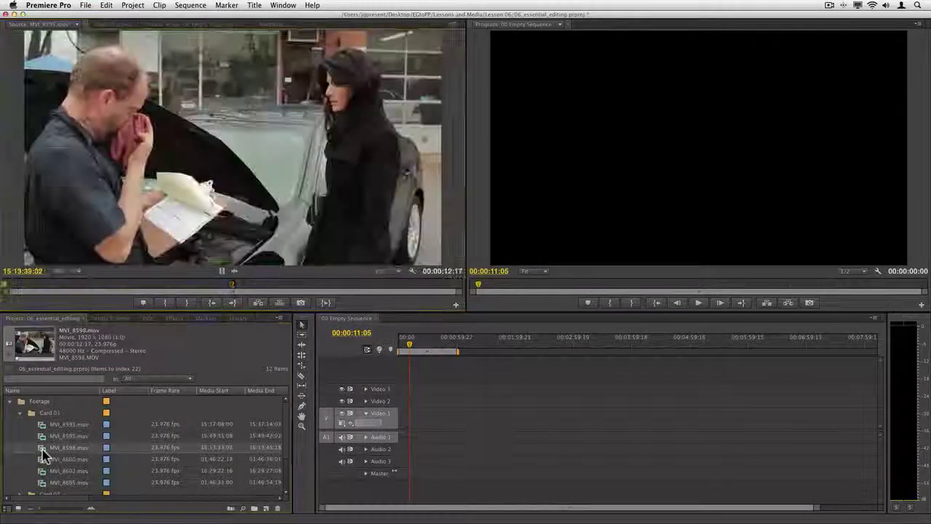
pyautogui.click(414, 272)
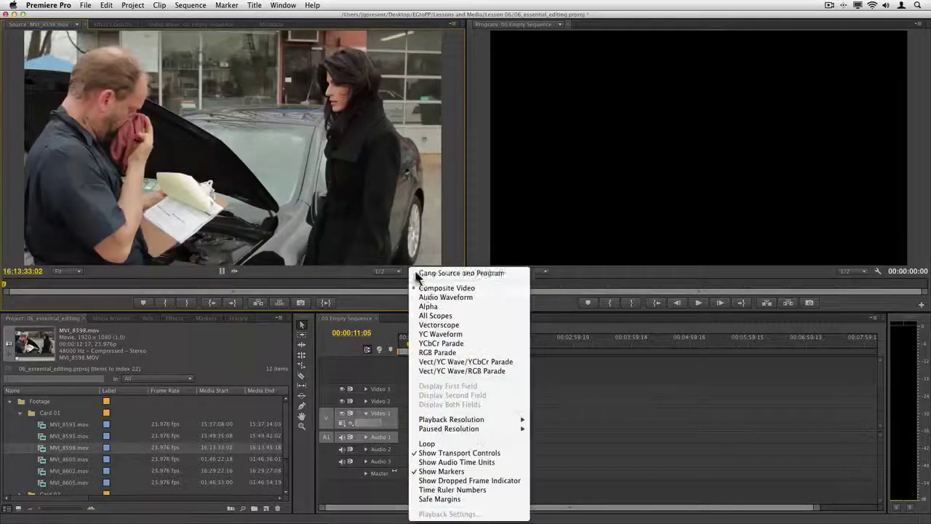
pyautogui.click(348, 219)
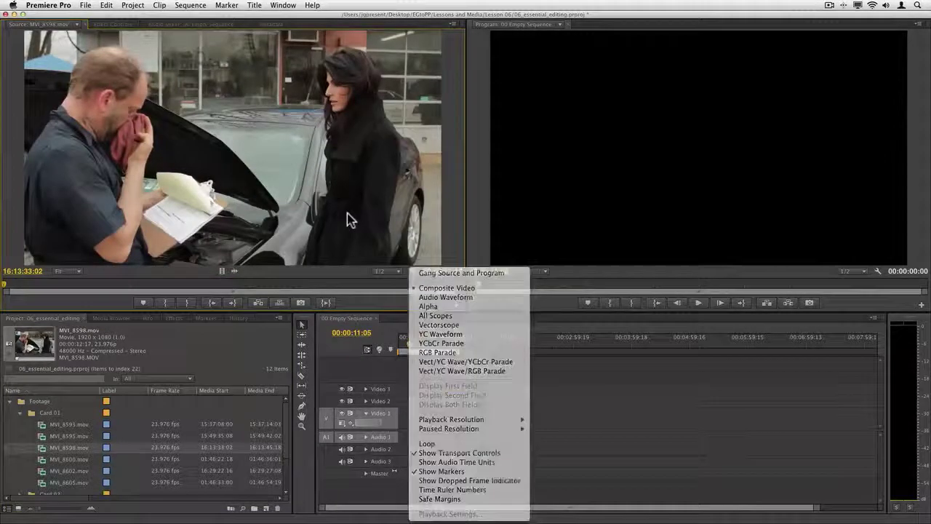
pyautogui.click(230, 285)
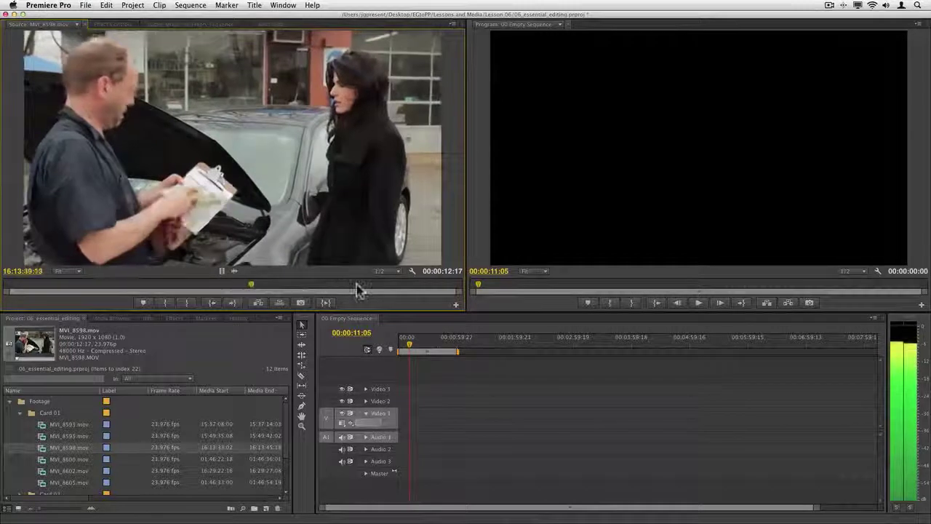
pyautogui.press('space')
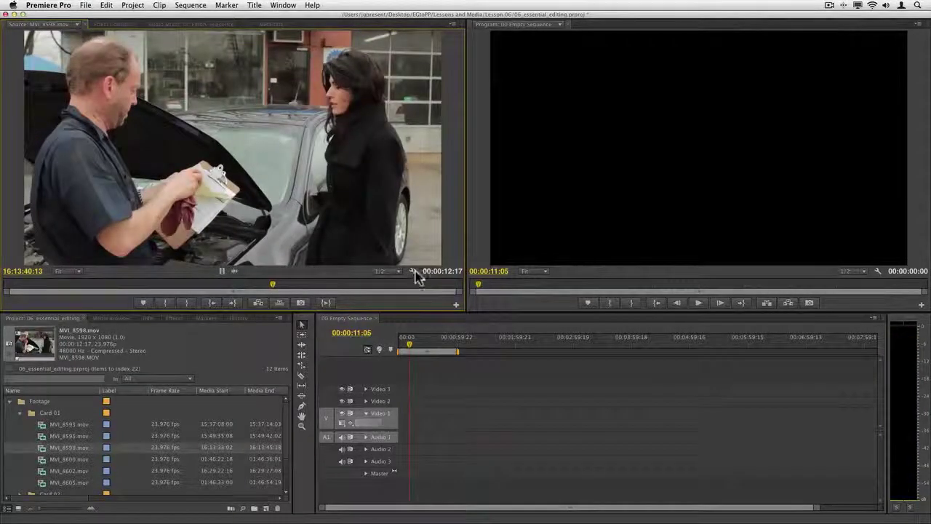
# Step: Switch the source display to Audio Waveform, showing MVI_8598 at 16:13:40:13
pyautogui.click(412, 271)
pyautogui.click(464, 300)
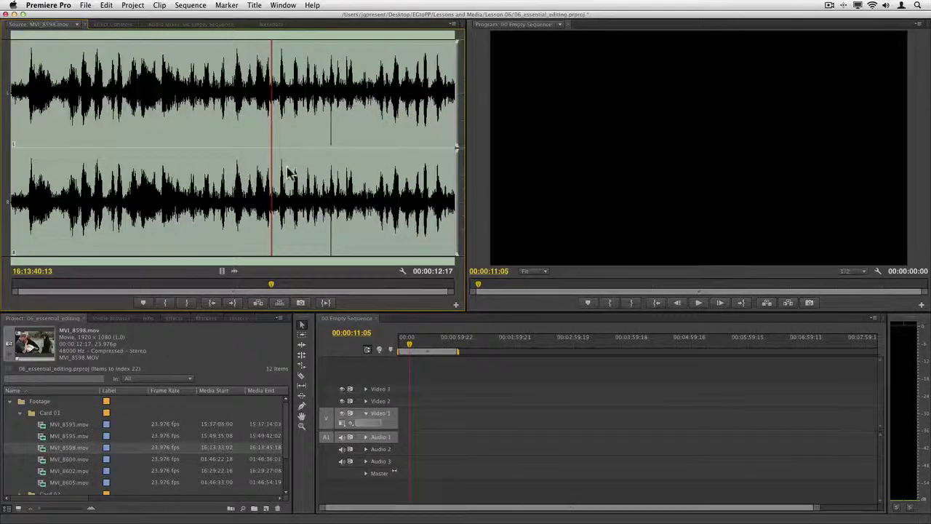
pyautogui.click(403, 271)
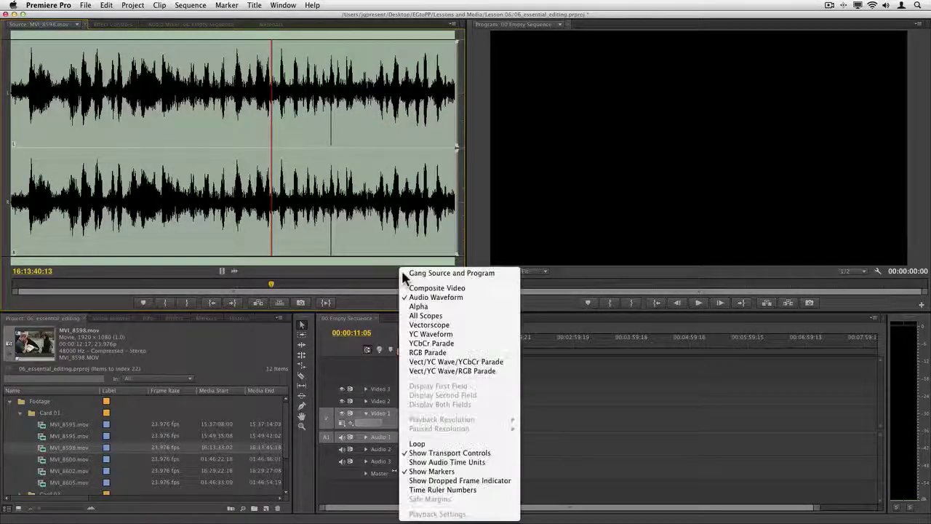
pyautogui.click(287, 256)
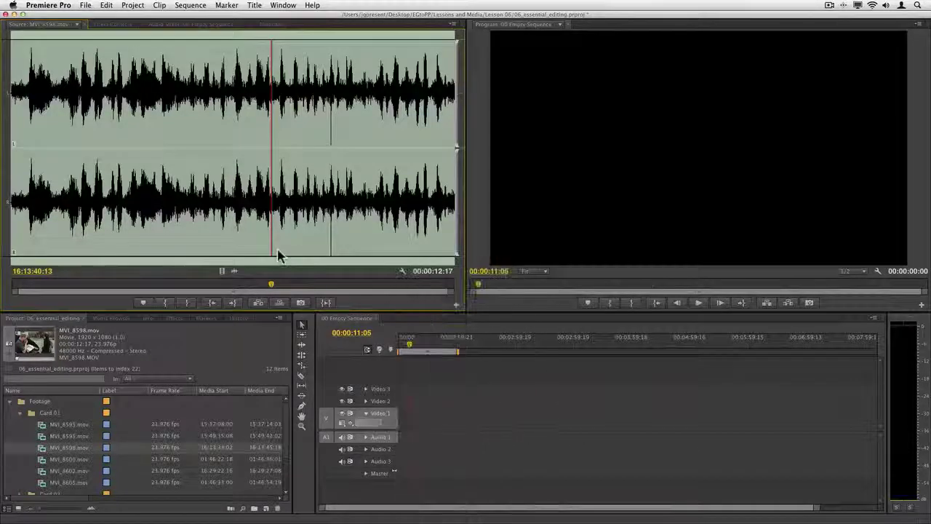
pyautogui.click(44, 5)
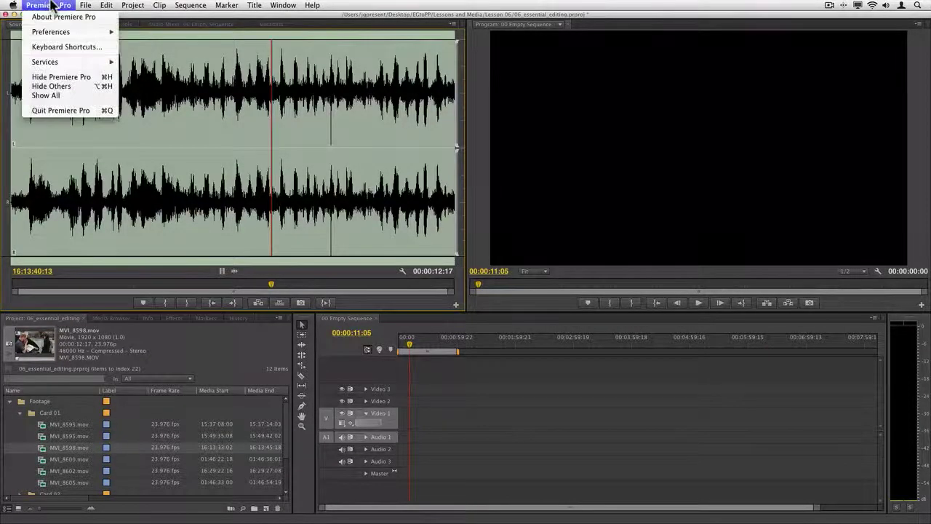
# Step: In Keyboard Shortcuts, search 'wave' and assign Shift+W to the source monitor's Audio Waveform
pyautogui.click(55, 46)
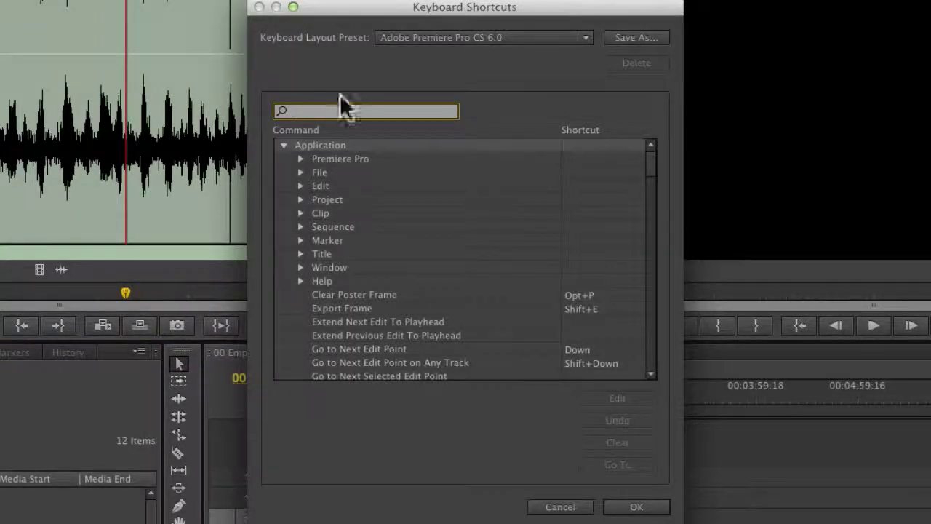
pyautogui.write('wave')
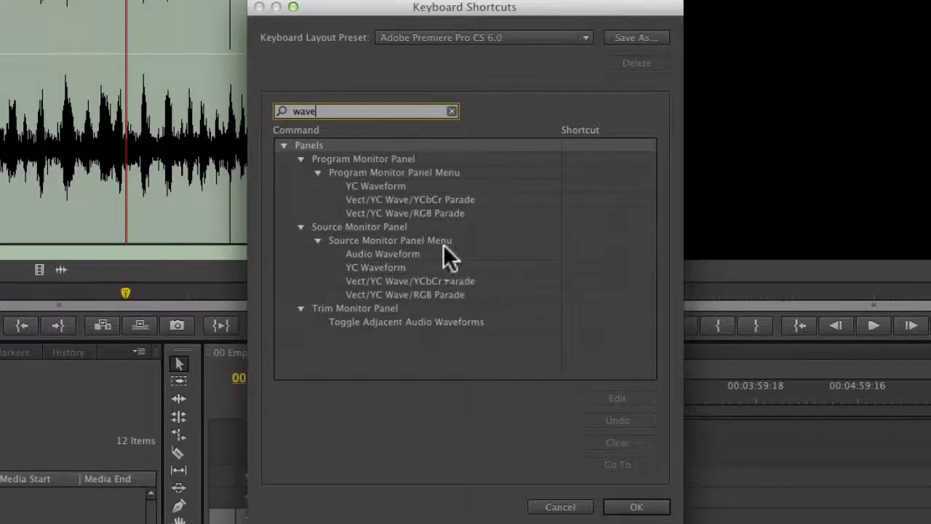
pyautogui.click(445, 263)
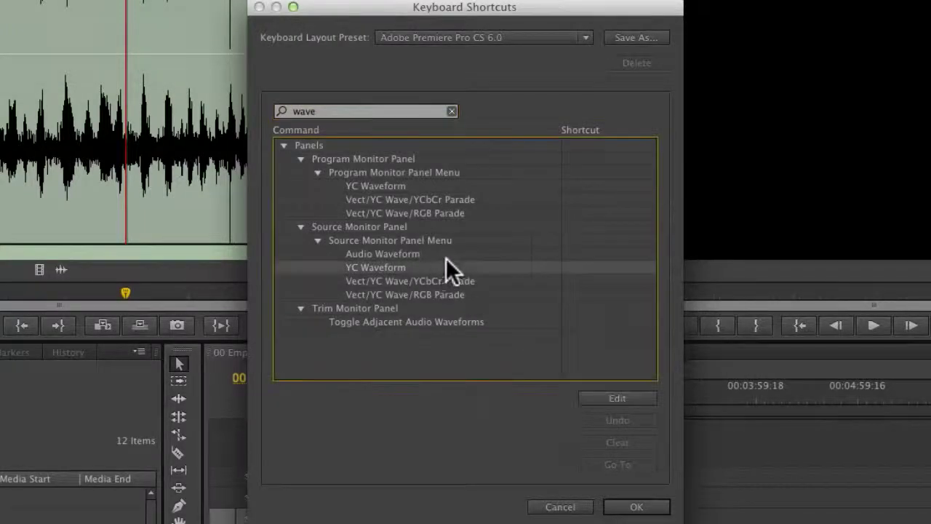
pyautogui.click(590, 256)
pyautogui.click(584, 251)
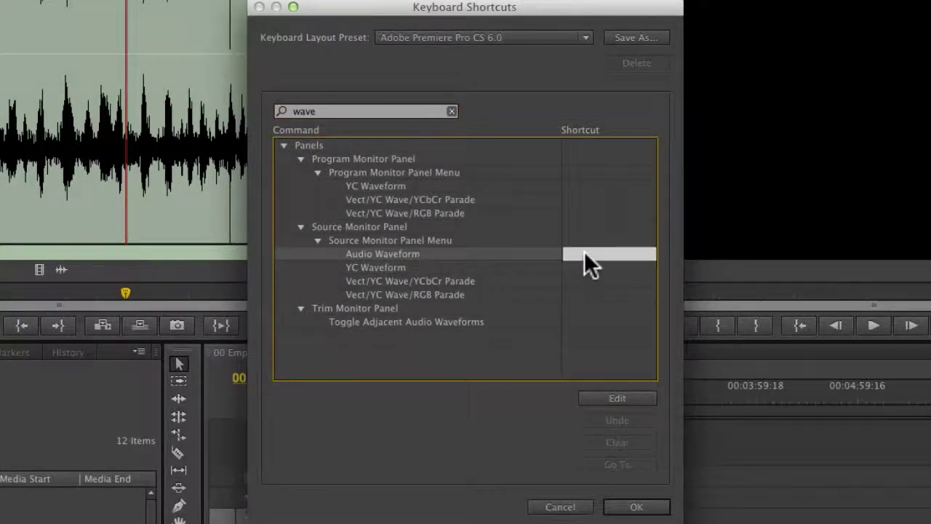
pyautogui.press('shift')
pyautogui.hotkey('shift', 'w')
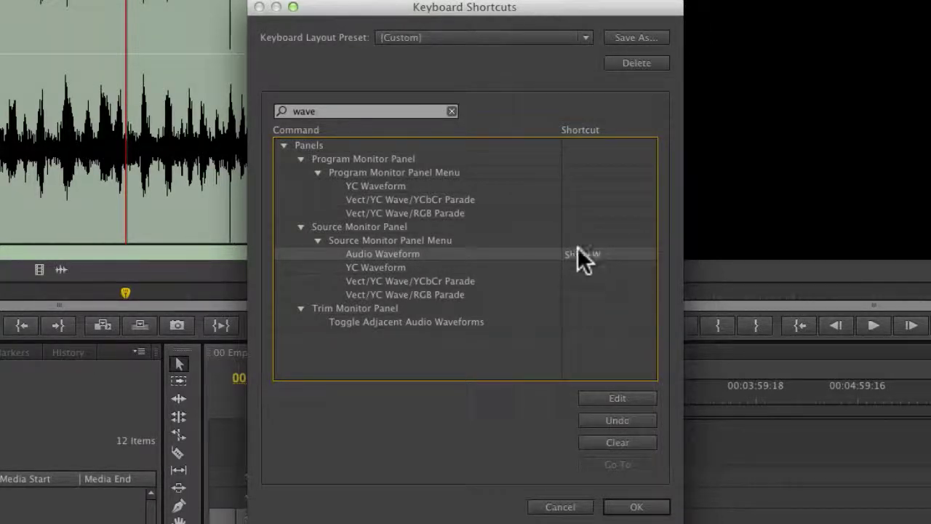
# Step: Search 'compo', assign Shift+Q to Composite Video, and save the shortcuts with OK
pyautogui.click(337, 109)
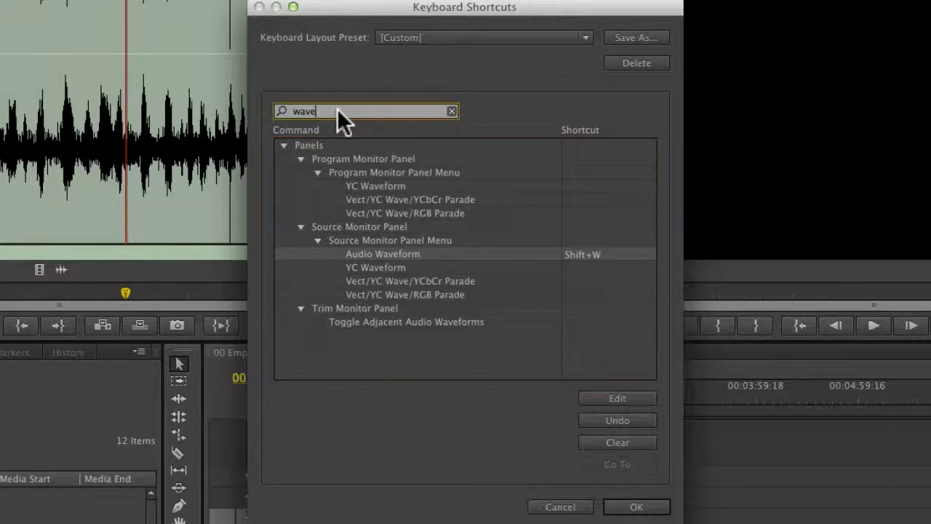
pyautogui.write('compo')
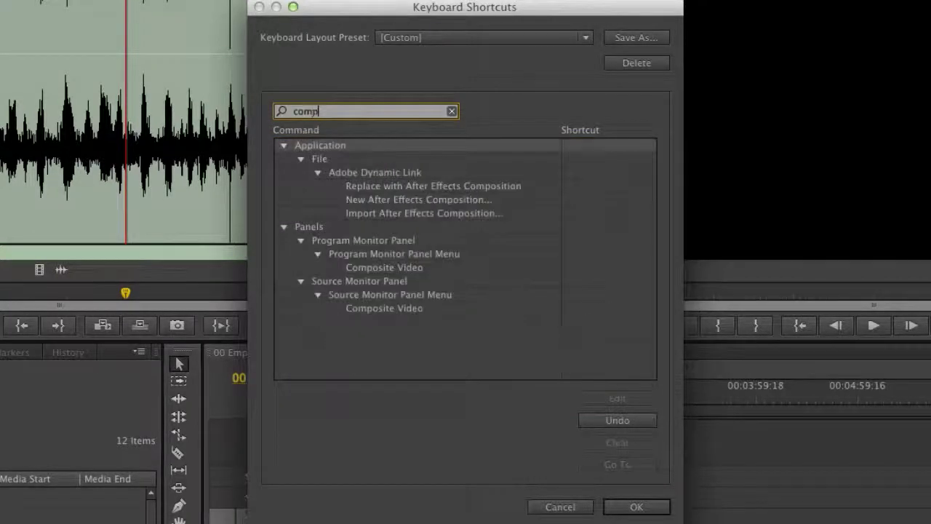
pyautogui.click(572, 307)
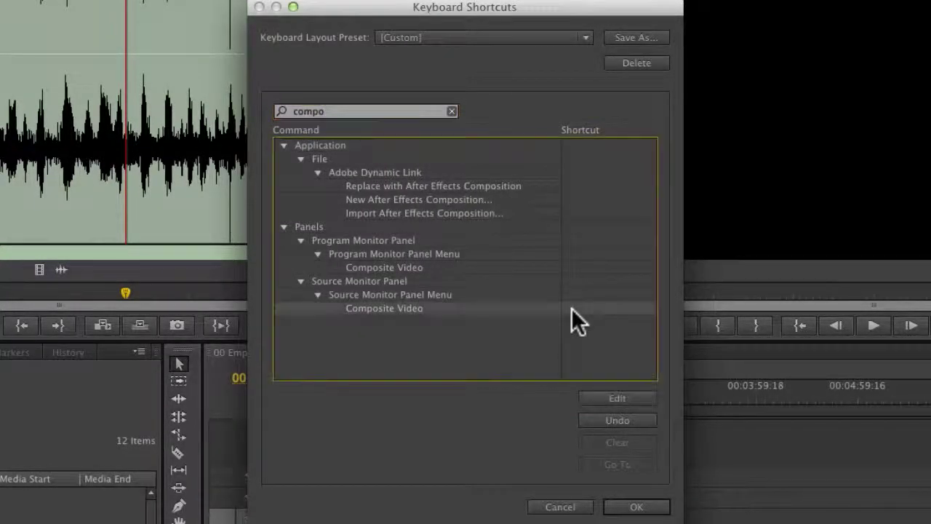
pyautogui.click(573, 308)
pyautogui.press('shift')
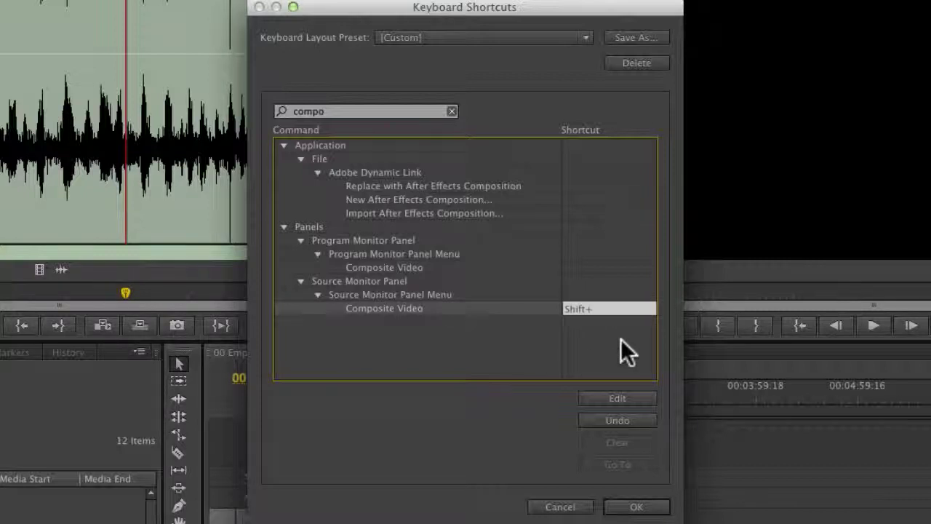
pyautogui.hotkey('shift', 'q')
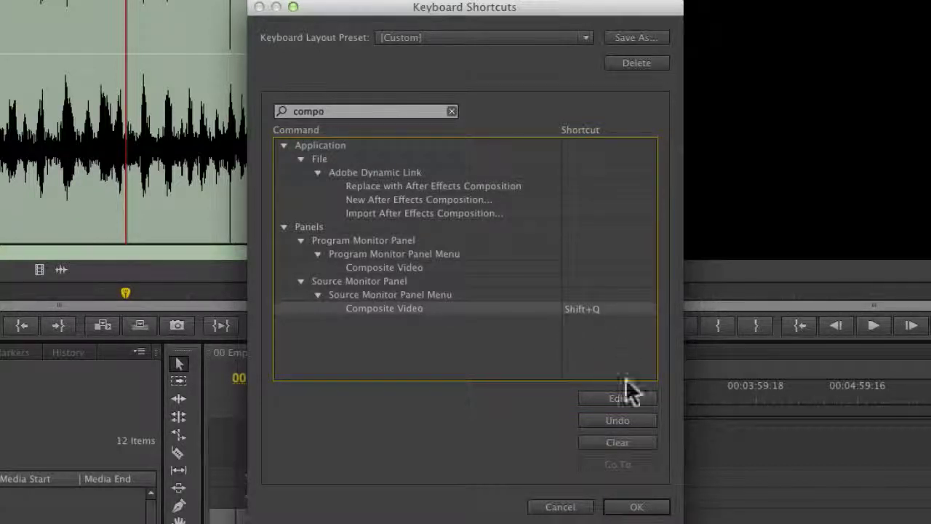
pyautogui.click(637, 507)
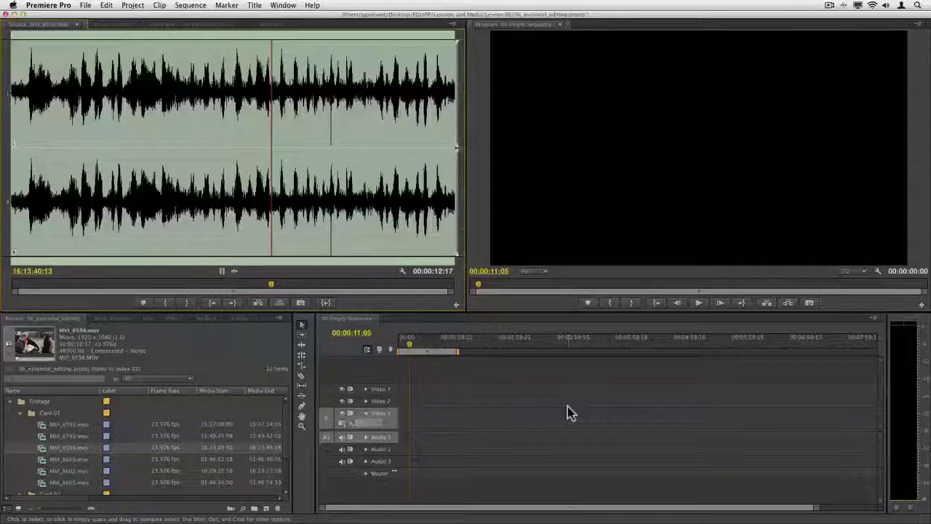
# Step: Mark a 00:00:02:07 In/Out range in MVI_8598's waveform, then switch back to composite video
pyautogui.click(203, 181)
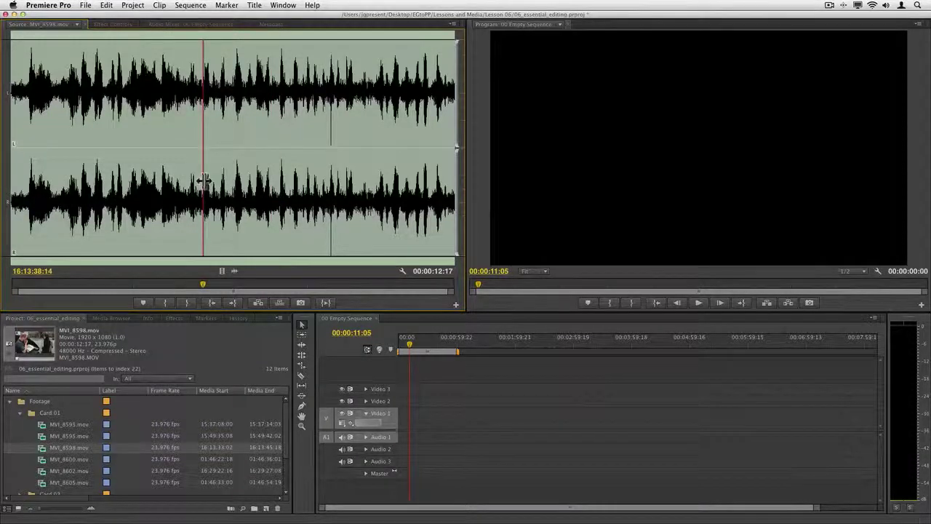
pyautogui.click(81, 167)
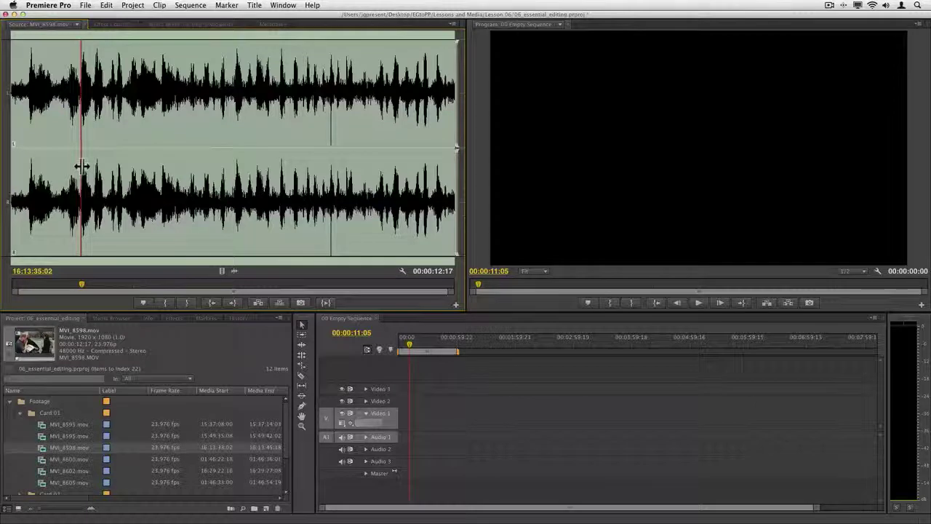
pyautogui.press('i')
pyautogui.click(160, 153)
pyautogui.press('o')
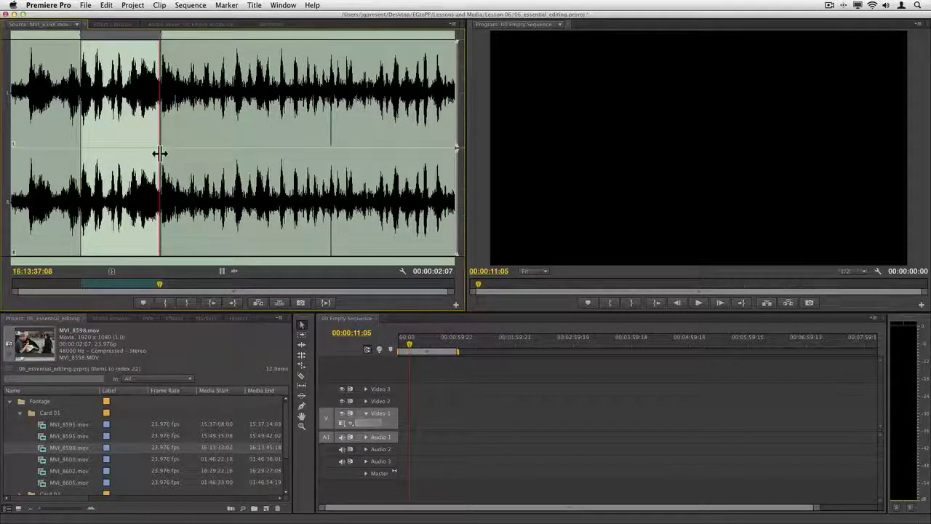
pyautogui.hotkey('shift', '1')
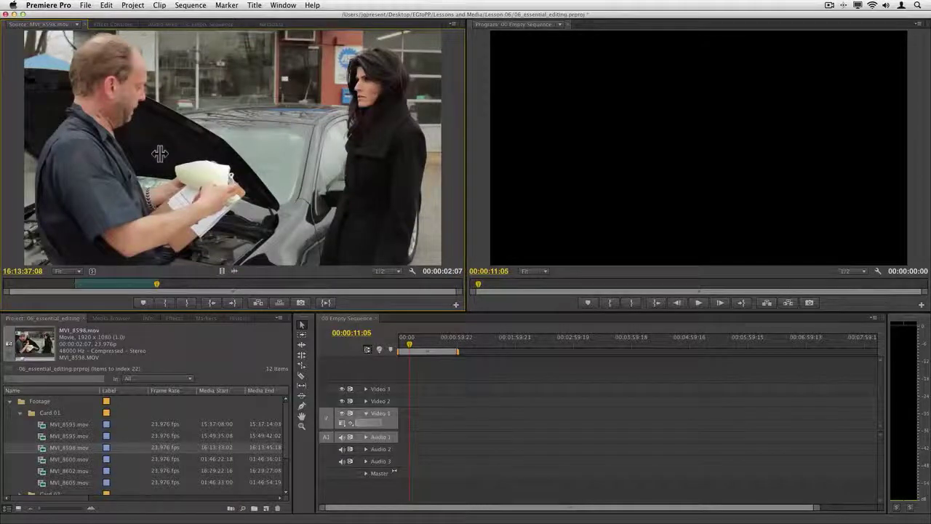
pyautogui.hotkey('shift', '1')
pyautogui.hotkey('shift', '1')
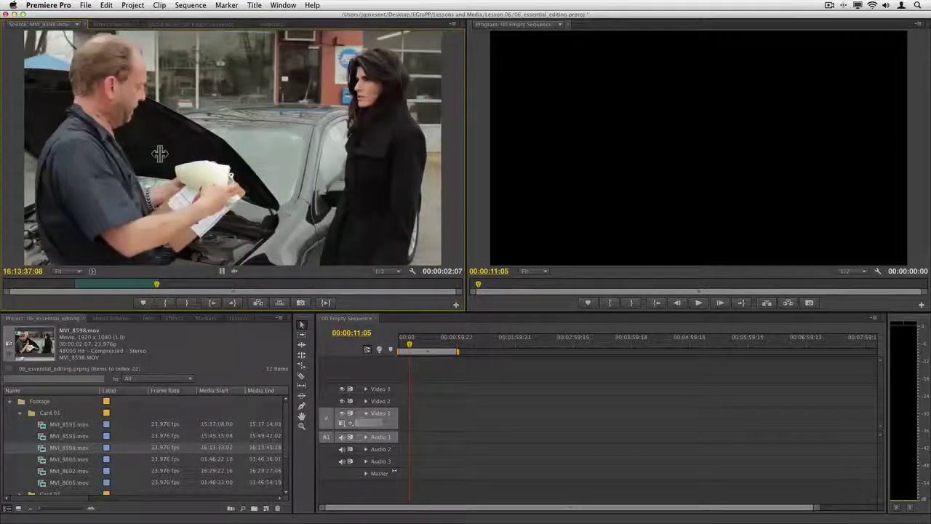